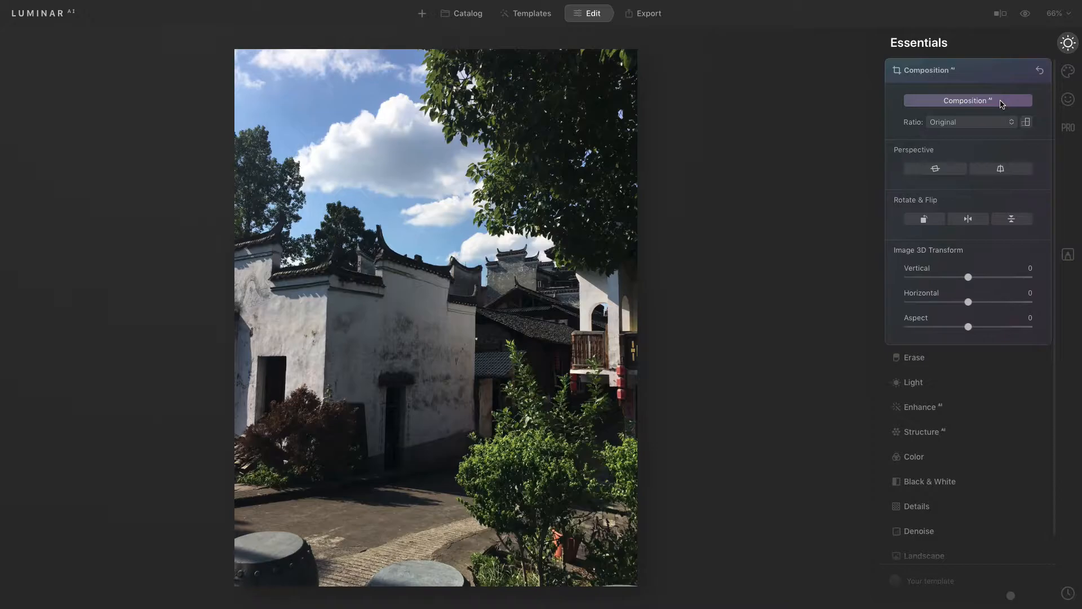
Step: Apply vertical perspective correction and Composition AI to the courtyard photo
{"action": "left_click", "coordinate": [1012, 172]}
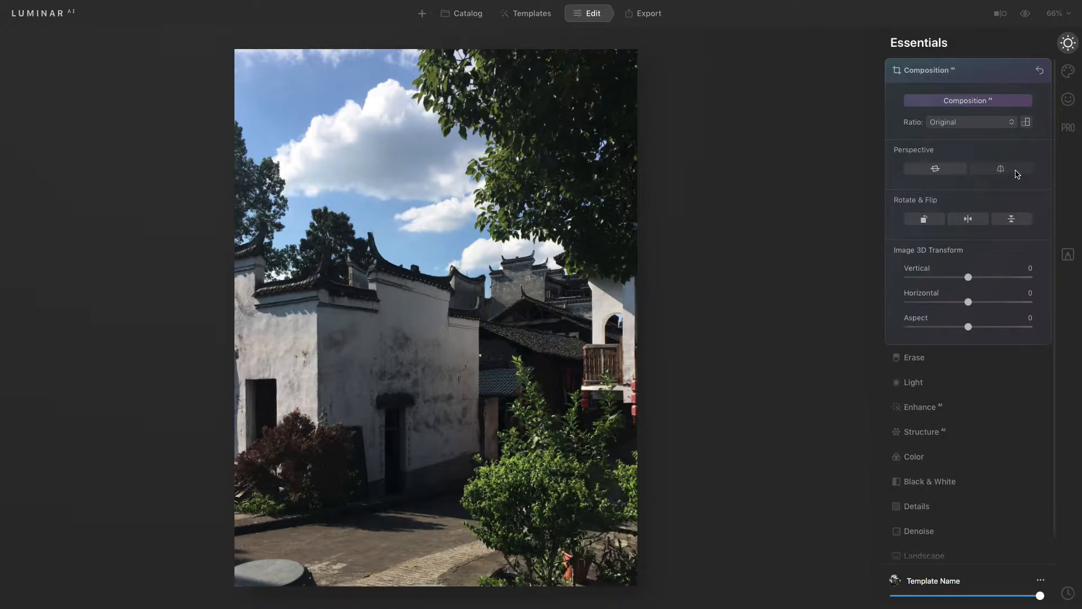
{"action": "left_click", "coordinate": [976, 102]}
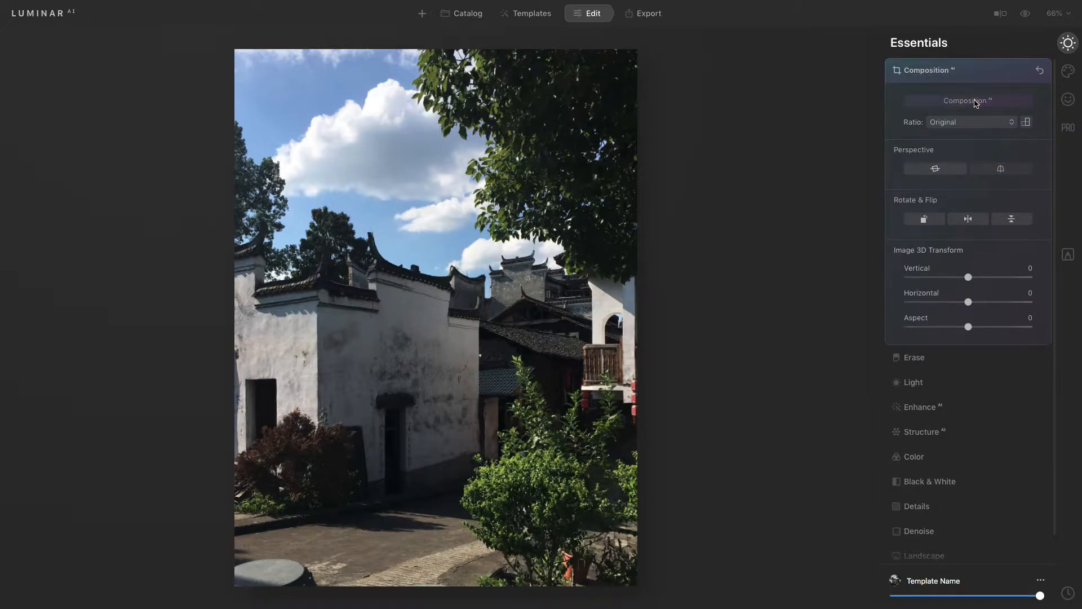
Step: Apply horizontal perspective correction while keeping the Original crop ratio and orientation
{"action": "left_click", "coordinate": [1027, 124]}
{"action": "left_click", "coordinate": [1027, 124]}
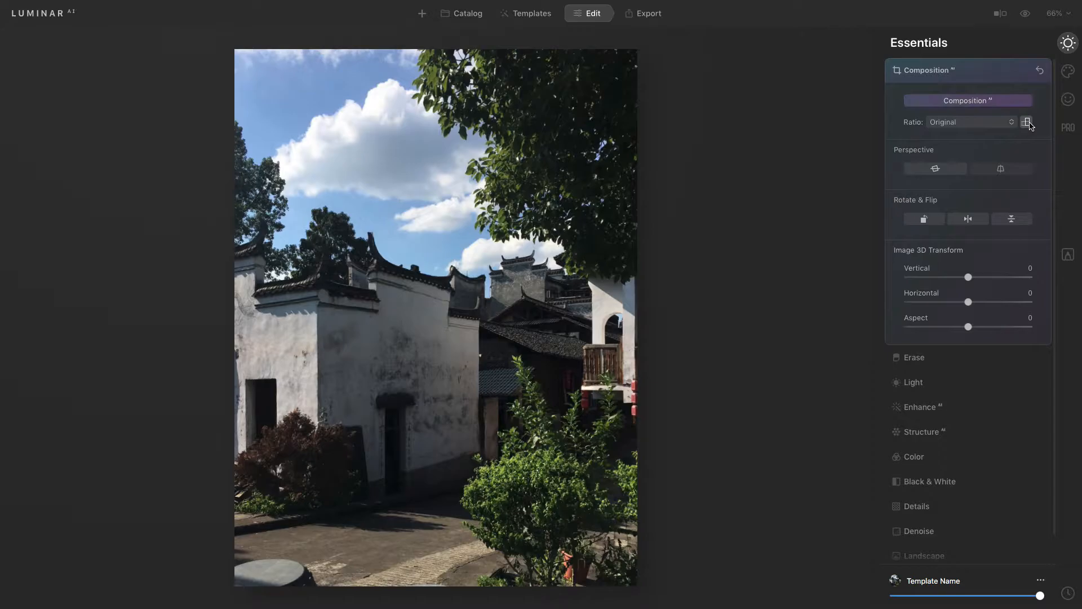
{"action": "left_click", "coordinate": [1011, 123]}
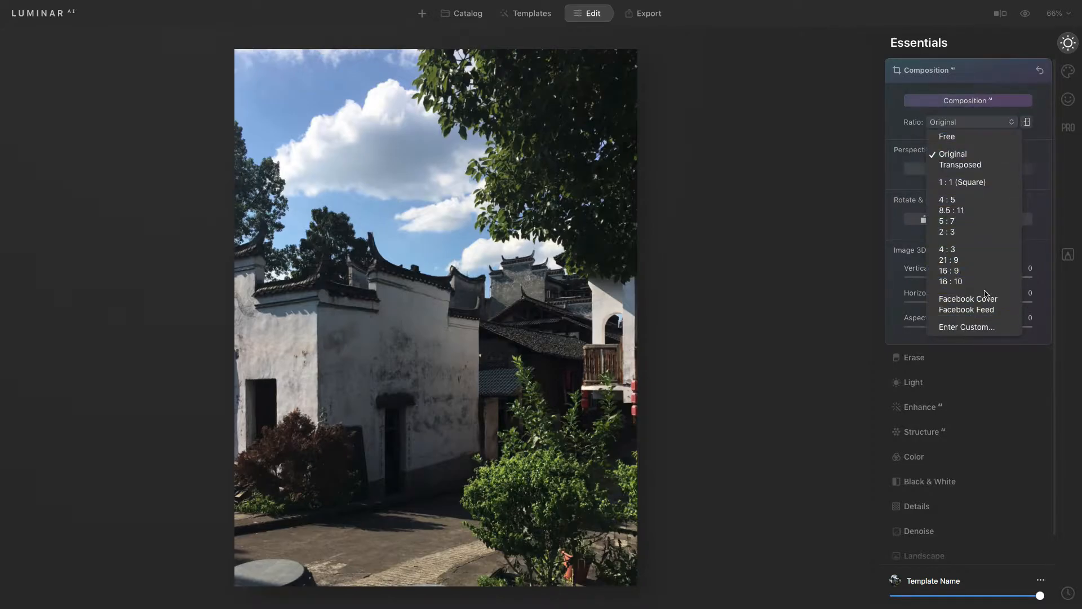
{"action": "left_click", "coordinate": [981, 151]}
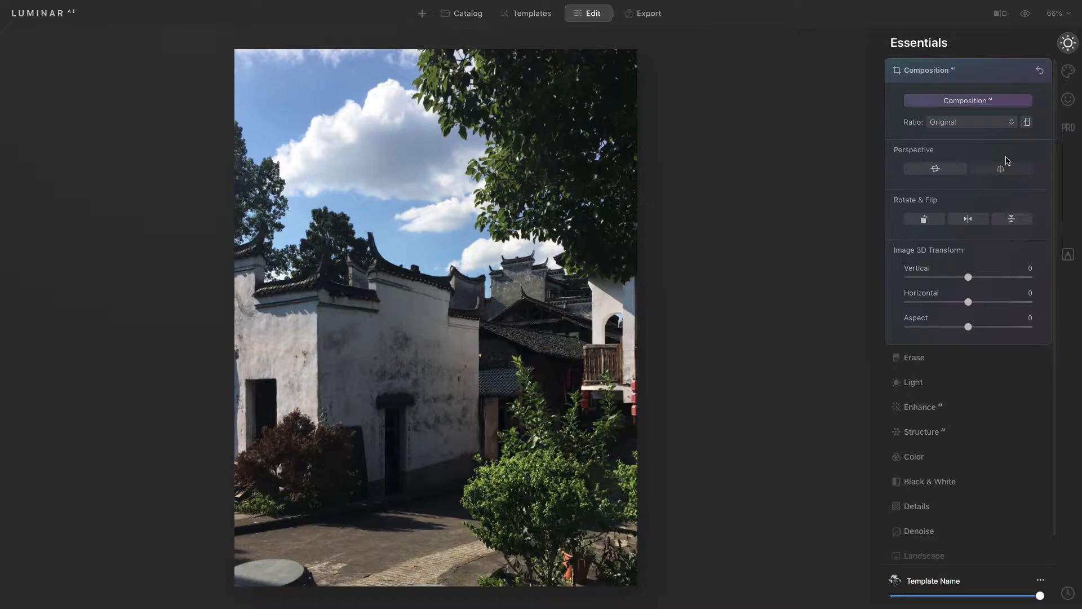
{"action": "left_click", "coordinate": [941, 172]}
Step: Toggle the before/after preview repeatedly to compare the edited courtyard photo with the original
{"action": "left_click", "coordinate": [1026, 17]}
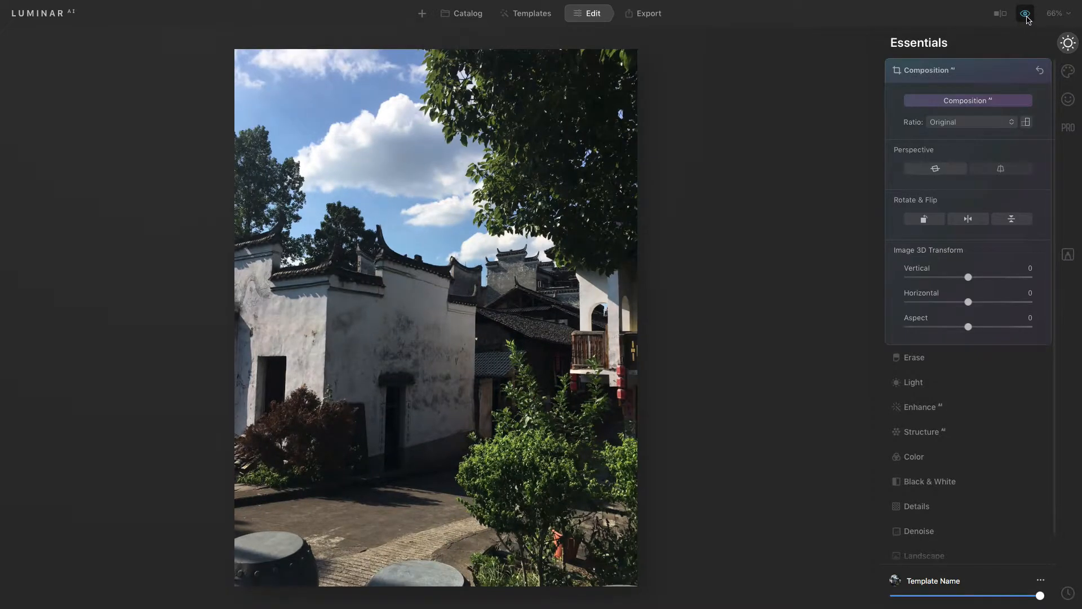
{"action": "left_click", "coordinate": [1026, 17]}
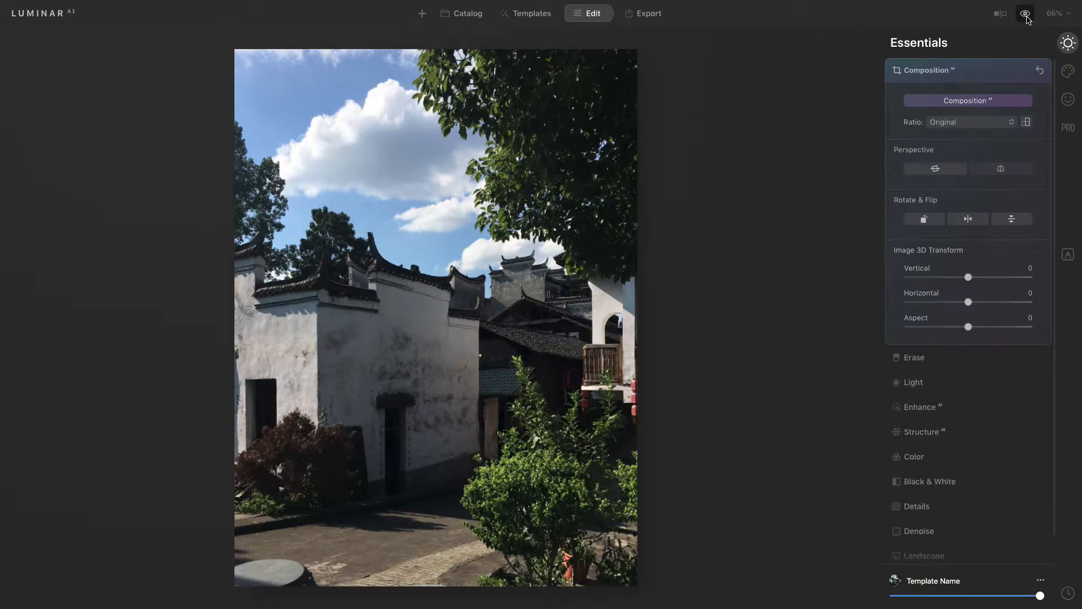
{"action": "left_click", "coordinate": [1026, 16]}
{"action": "left_click", "coordinate": [1026, 17]}
{"action": "left_click", "coordinate": [1027, 17]}
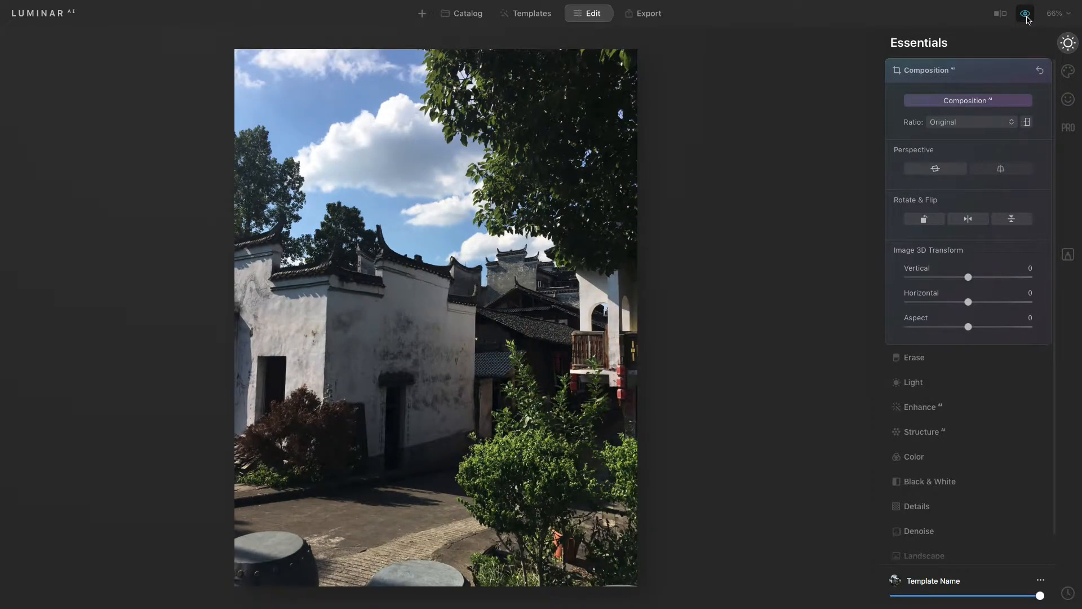
{"action": "left_click", "coordinate": [1026, 17]}
{"action": "left_click", "coordinate": [1026, 17]}
{"action": "left_click", "coordinate": [1026, 17]}
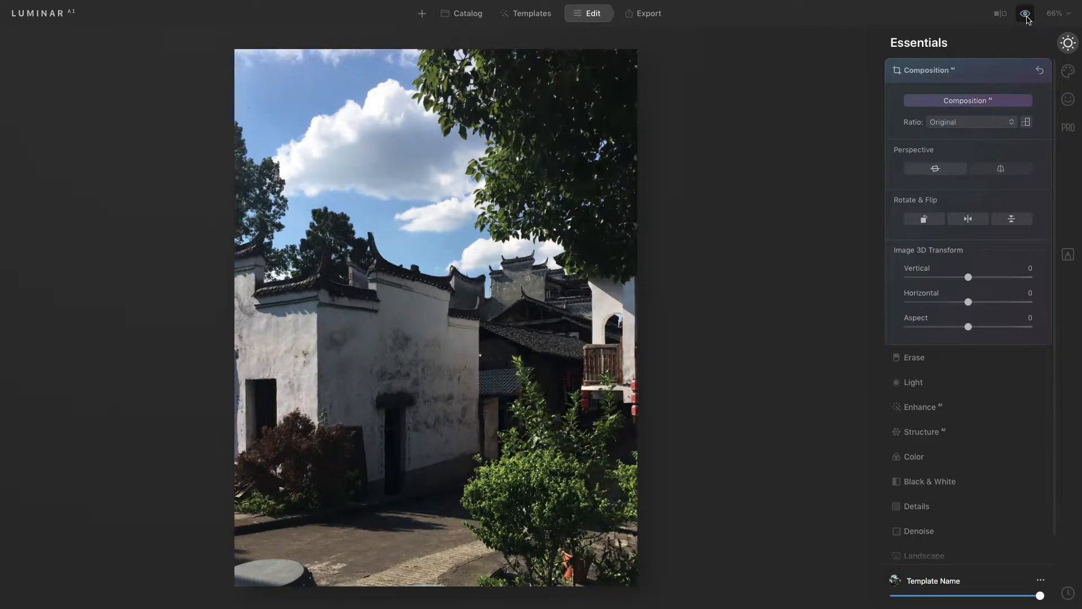
Step: Return to the catalog and open the garden house photo
{"action": "left_click", "coordinate": [461, 13]}
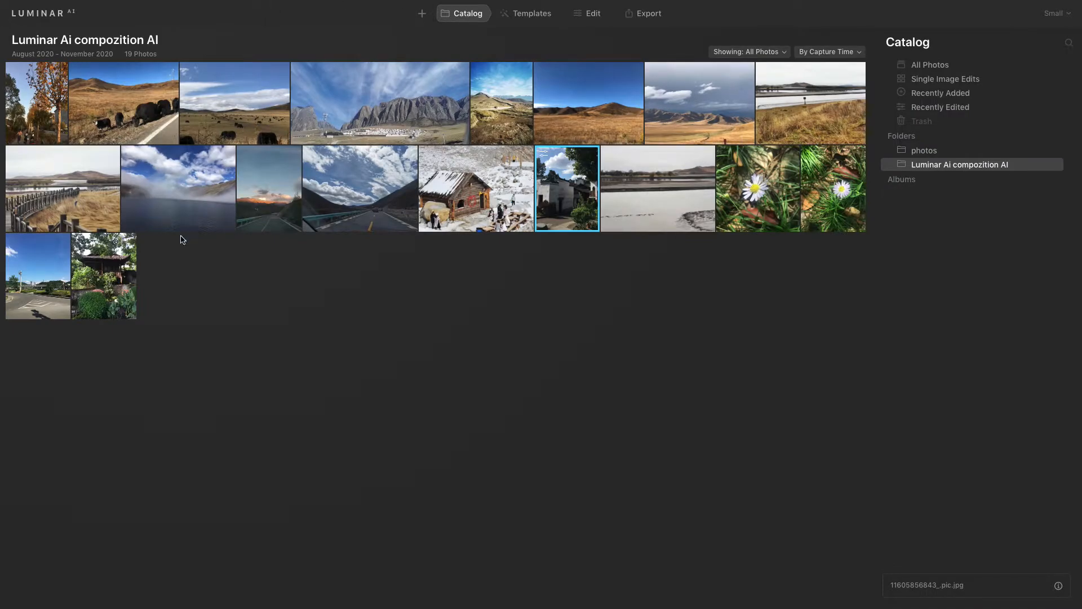
{"action": "double_click", "coordinate": [113, 287]}
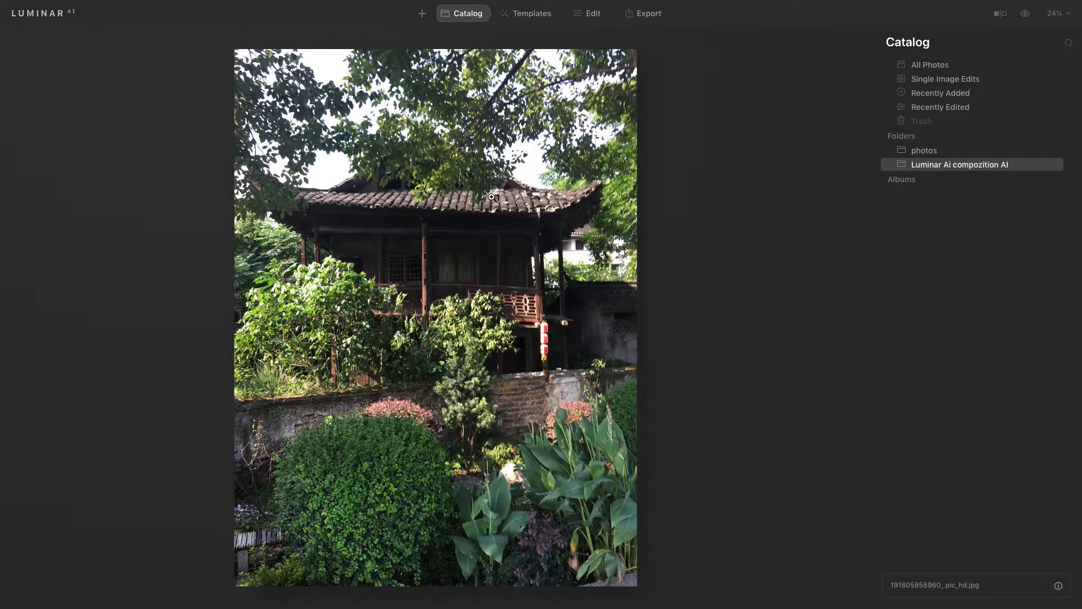
Step: Apply vertical perspective correction to the garden house photo and compare it with the original
{"action": "left_click", "coordinate": [597, 16]}
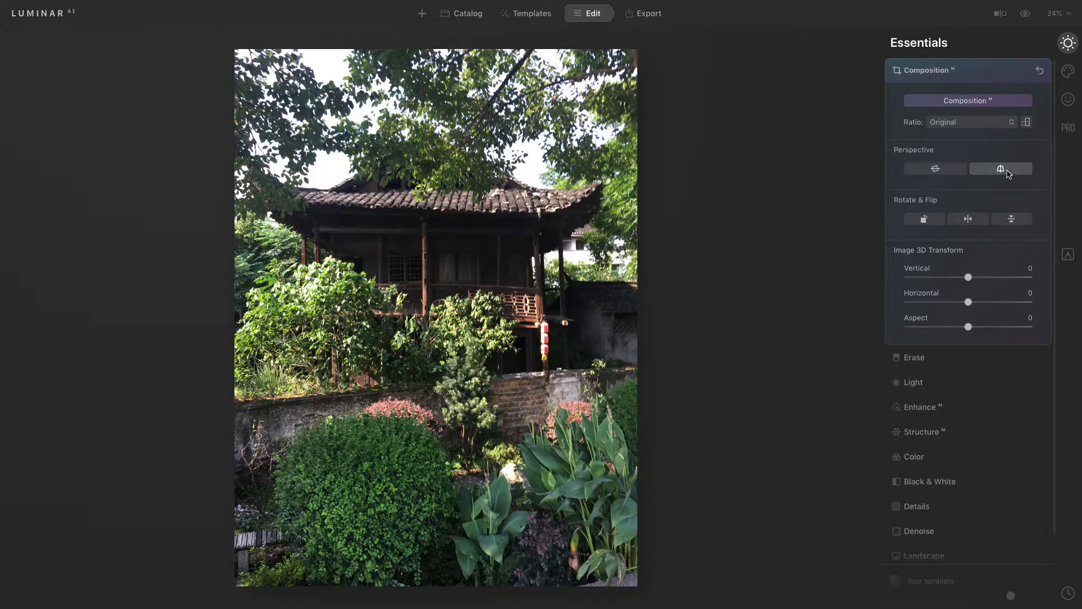
{"action": "left_click", "coordinate": [1008, 174]}
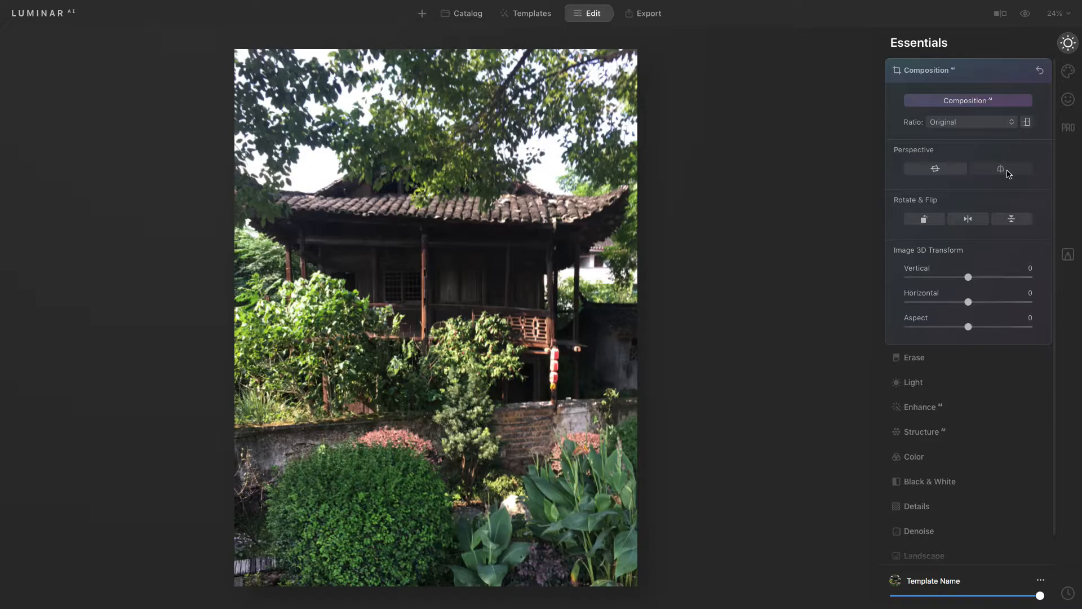
{"action": "left_click", "coordinate": [1027, 15]}
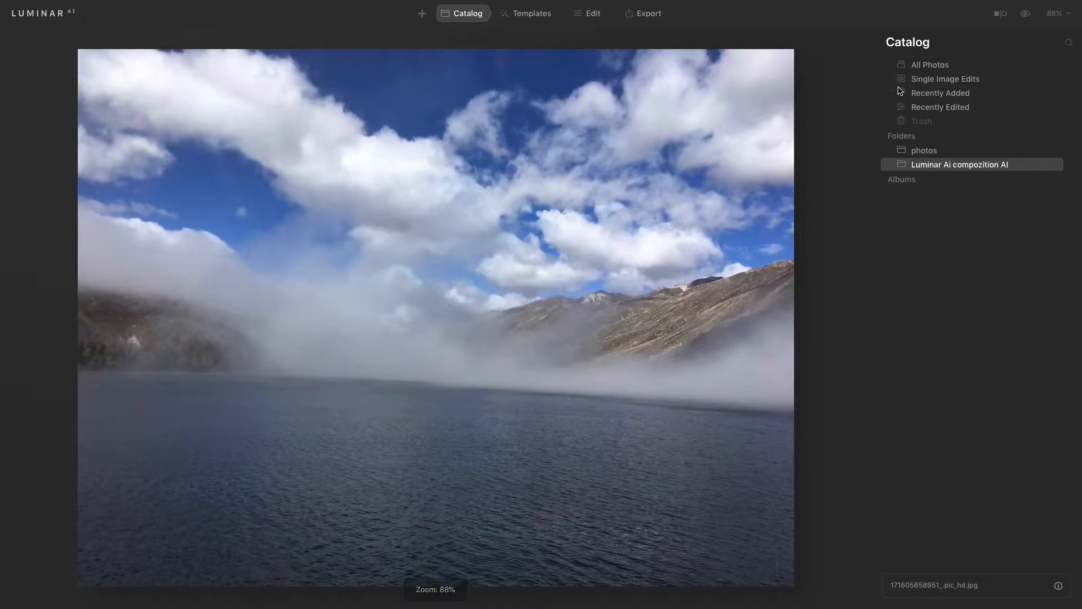
Step: Open the foggy lake photo in Composition, apply vertical and horizontal perspective correction, and confirm
{"action": "left_click", "coordinate": [597, 13]}
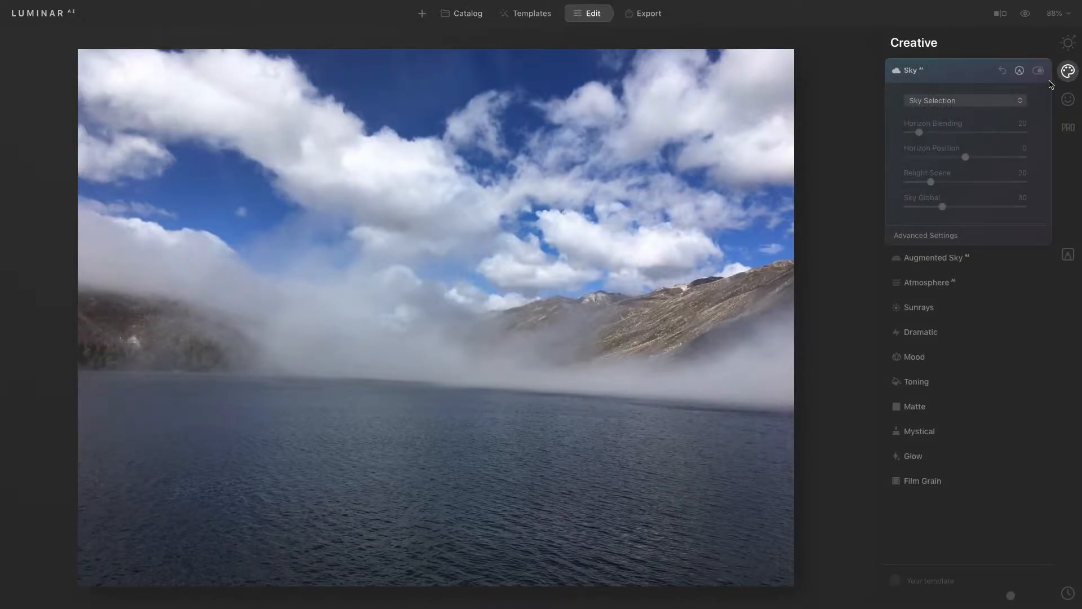
{"action": "left_click", "coordinate": [1067, 45]}
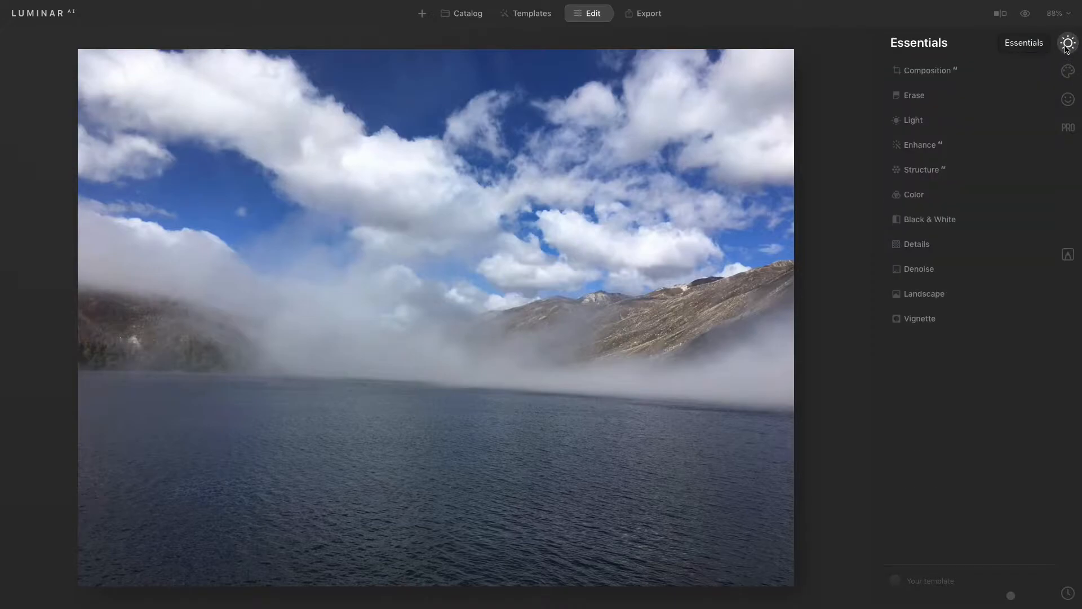
{"action": "left_click", "coordinate": [949, 70]}
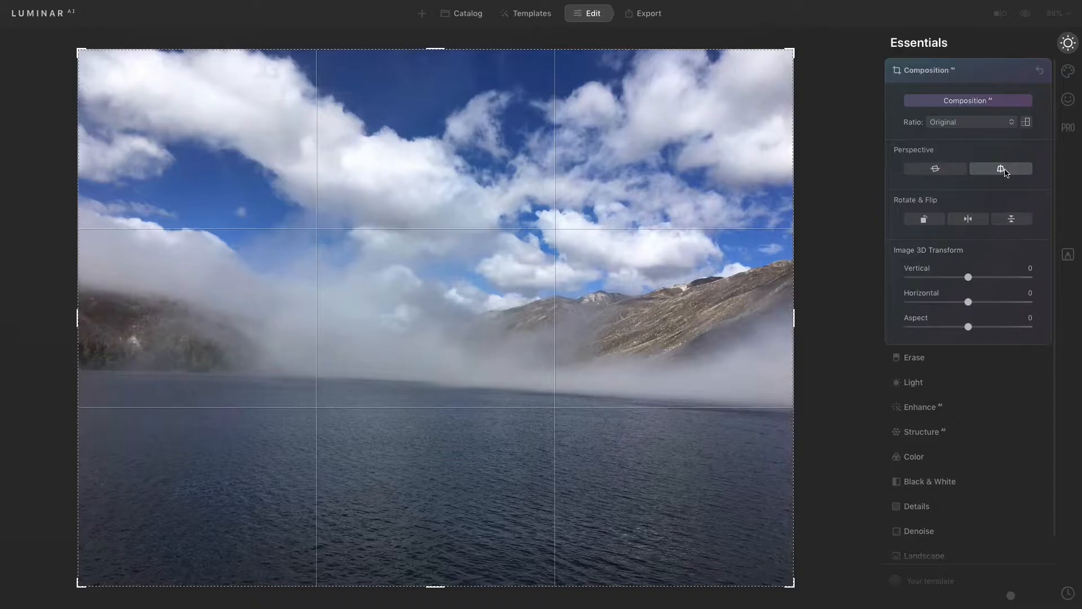
{"action": "left_click", "coordinate": [1006, 170]}
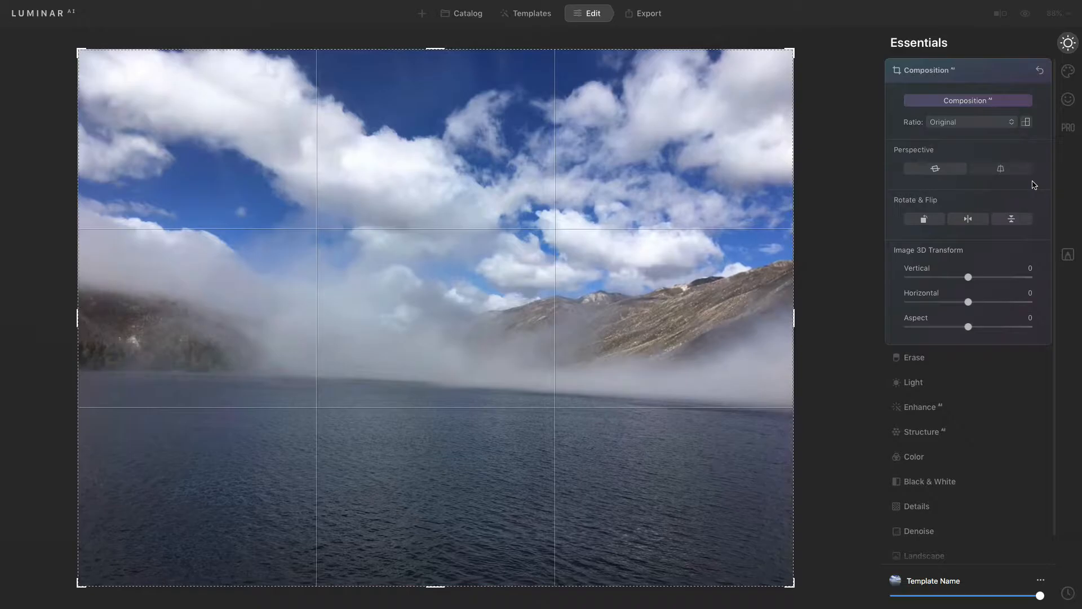
{"action": "left_click", "coordinate": [933, 170]}
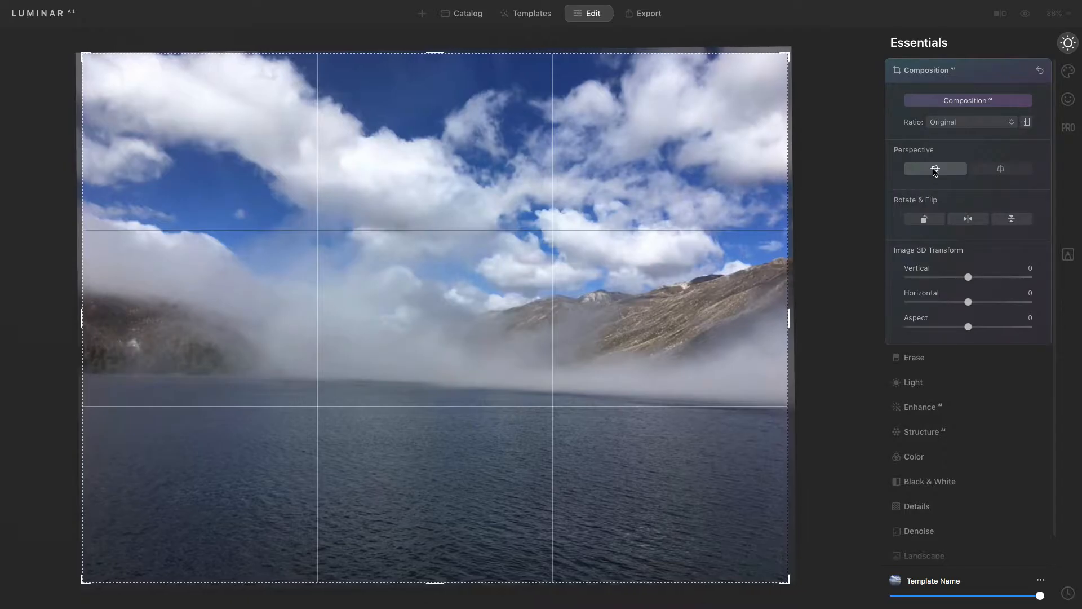
{"action": "key", "text": "Return"}
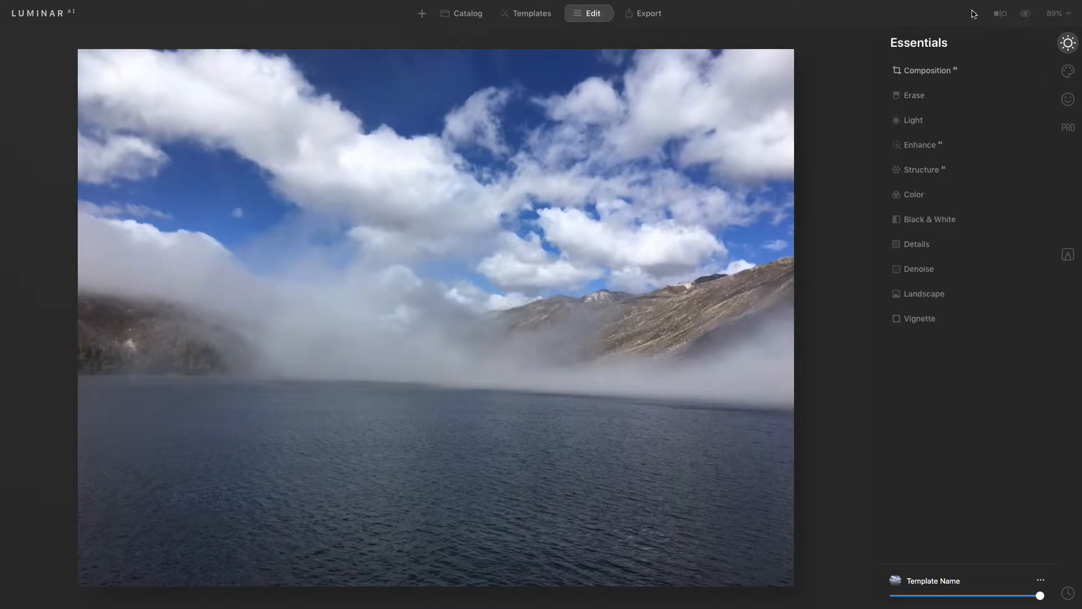
Step: Increase the Enhance AI Accent amount and nudge the Sky Enhancer slider
{"action": "left_click", "coordinate": [921, 145]}
{"action": "mouse_move", "coordinate": [907, 184]}
{"action": "left_mouse_down"}
{"action": "mouse_move", "coordinate": [937, 190]}
{"action": "mouse_move", "coordinate": [921, 188]}
{"action": "left_mouse_up"}
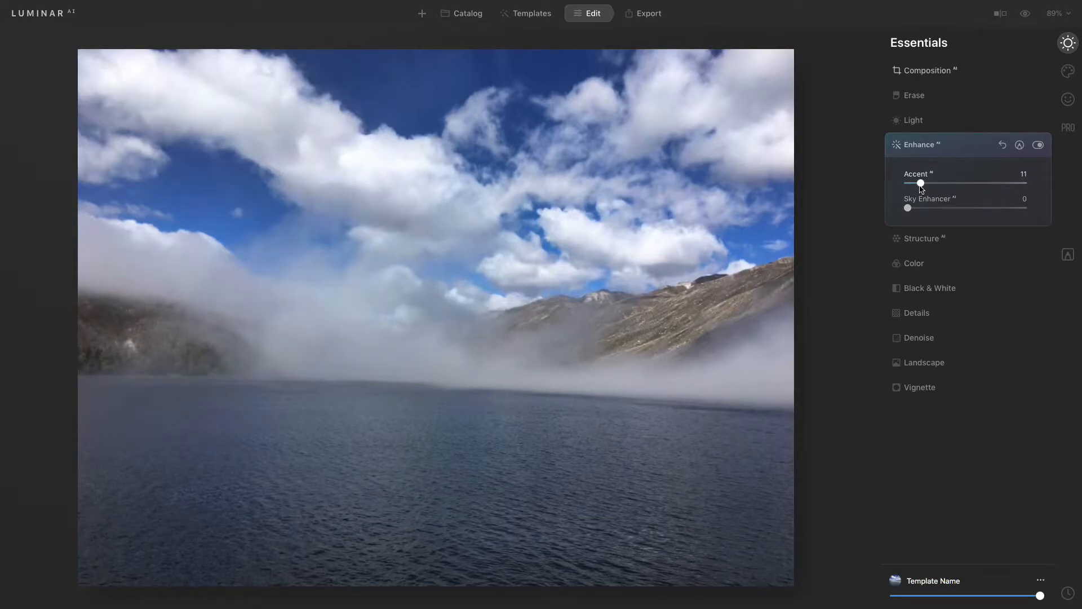
{"action": "mouse_move", "coordinate": [909, 209]}
{"action": "left_mouse_down"}
{"action": "mouse_move", "coordinate": [931, 212]}
{"action": "mouse_move", "coordinate": [908, 211]}
{"action": "left_mouse_up"}
{"action": "left_click_drag", "start_coordinate": [908, 209], "coordinate": [910, 210]}
{"action": "left_click_drag", "start_coordinate": [921, 183], "coordinate": [932, 186]}
Step: Open Light and adjust the Temperature slider back and forth and nudge Tint
{"action": "left_click", "coordinate": [939, 120]}
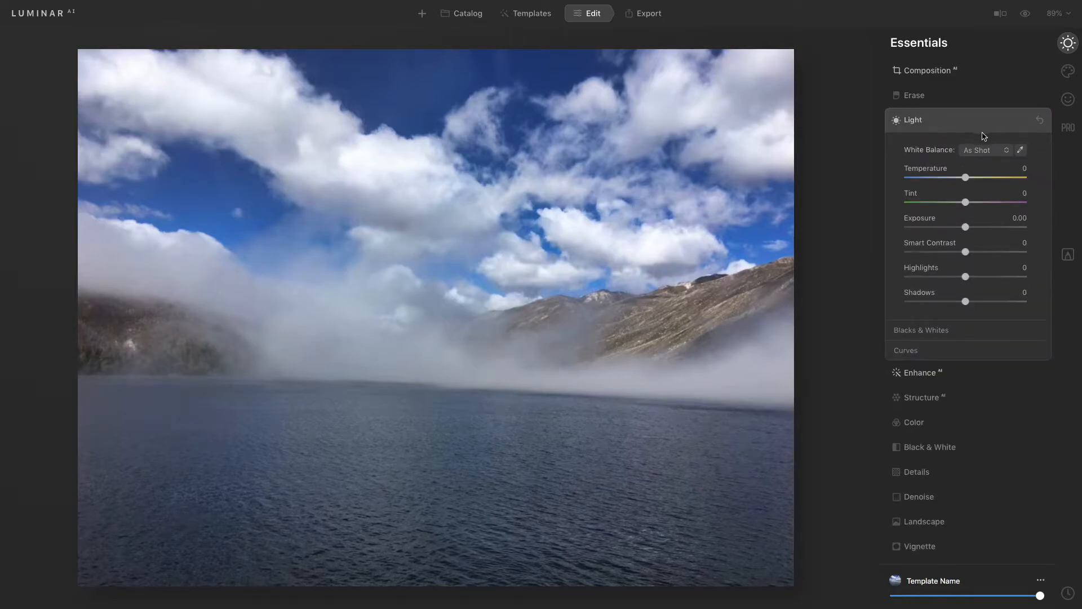
{"action": "mouse_move", "coordinate": [967, 179]}
{"action": "left_mouse_down"}
{"action": "mouse_move", "coordinate": [900, 178]}
{"action": "mouse_move", "coordinate": [970, 180]}
{"action": "mouse_move", "coordinate": [953, 180]}
{"action": "left_mouse_up"}
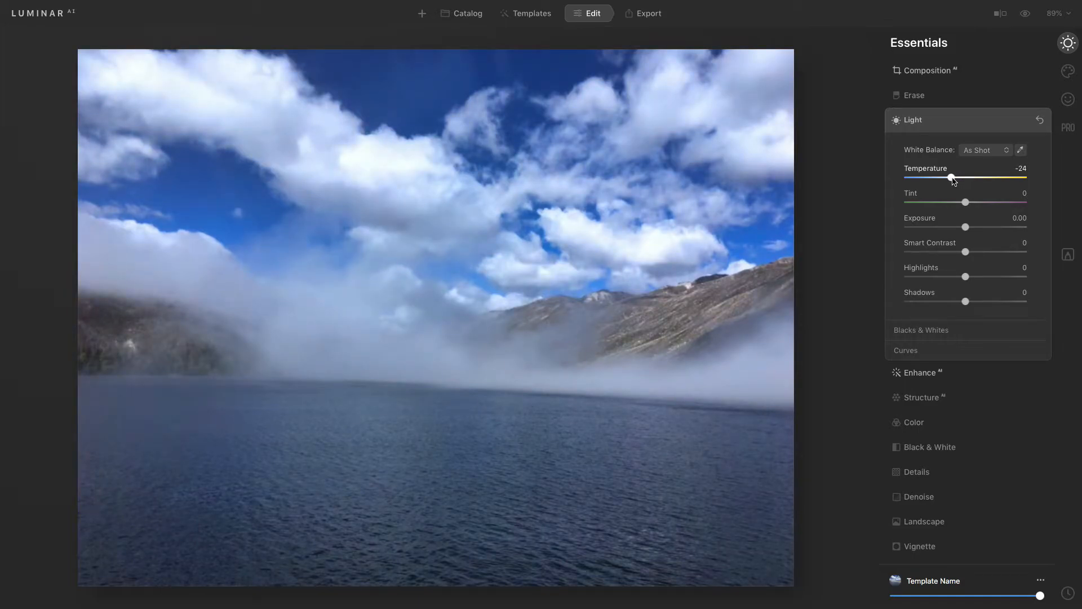
{"action": "left_click_drag", "start_coordinate": [952, 179], "coordinate": [968, 179]}
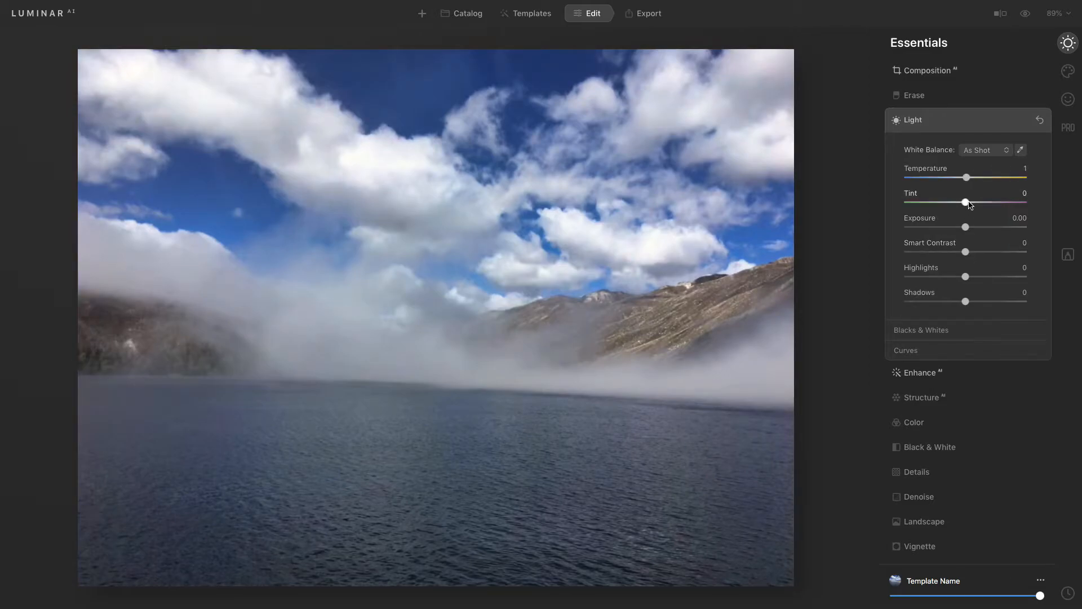
{"action": "mouse_move", "coordinate": [968, 204]}
{"action": "left_mouse_down"}
{"action": "mouse_move", "coordinate": [929, 206]}
{"action": "mouse_move", "coordinate": [1007, 211]}
{"action": "mouse_move", "coordinate": [951, 211]}
{"action": "mouse_move", "coordinate": [969, 207]}
{"action": "left_mouse_up"}
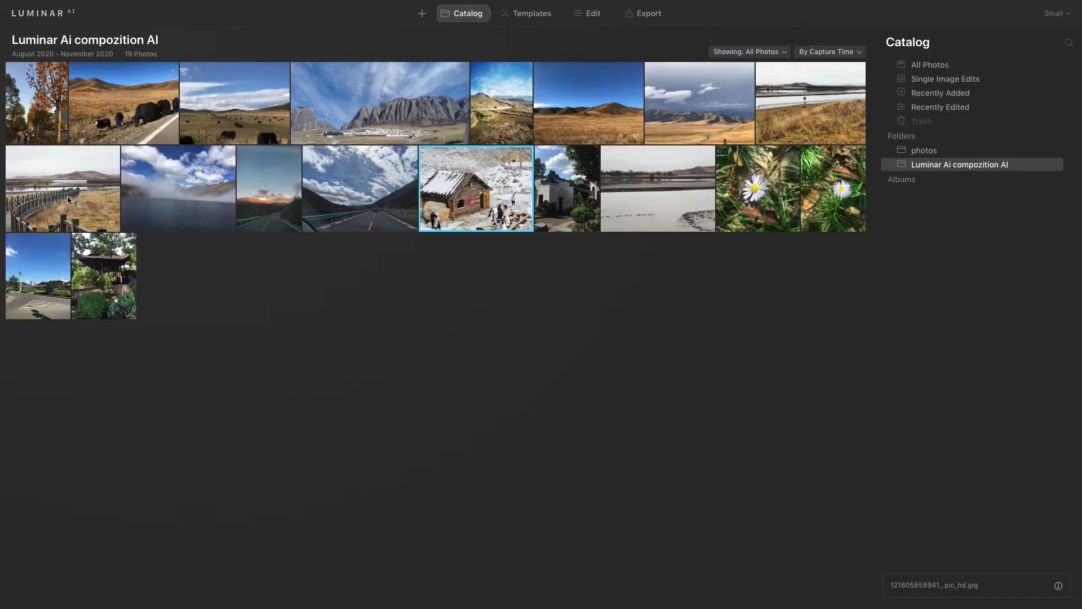
Step: Open the boardwalk photo for editing and expand the Sky AI tool in the Creative tools
{"action": "double_click", "coordinate": [55, 191]}
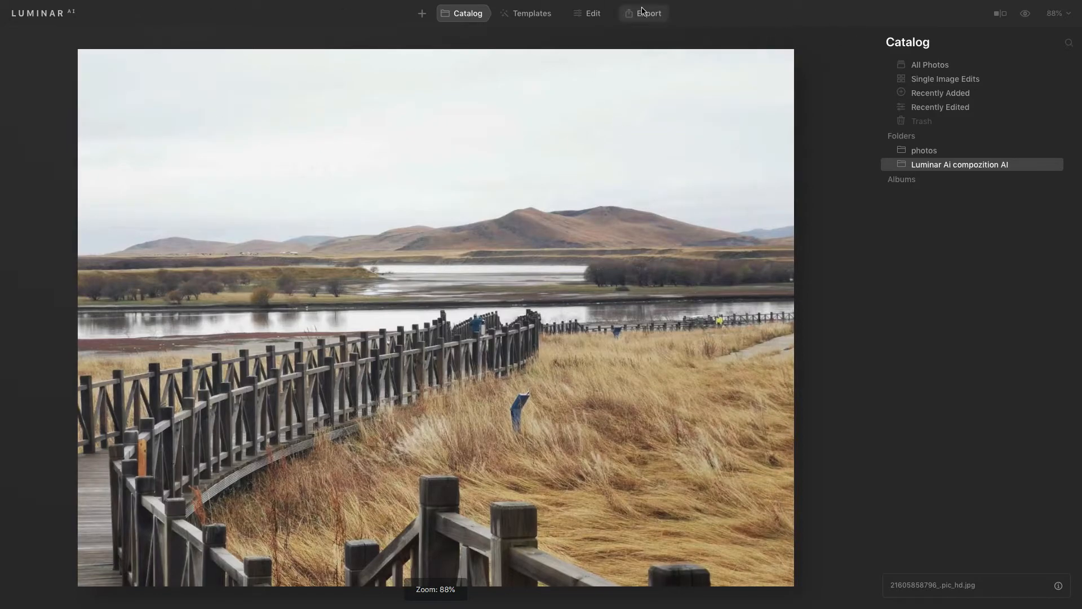
{"action": "left_click", "coordinate": [596, 14]}
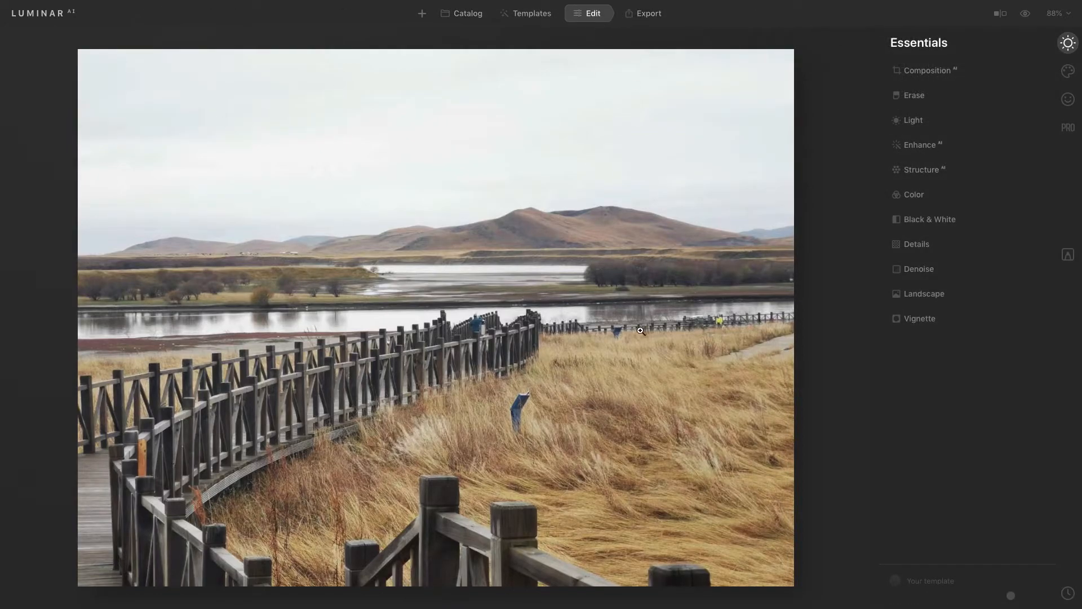
{"action": "key", "text": "c"}
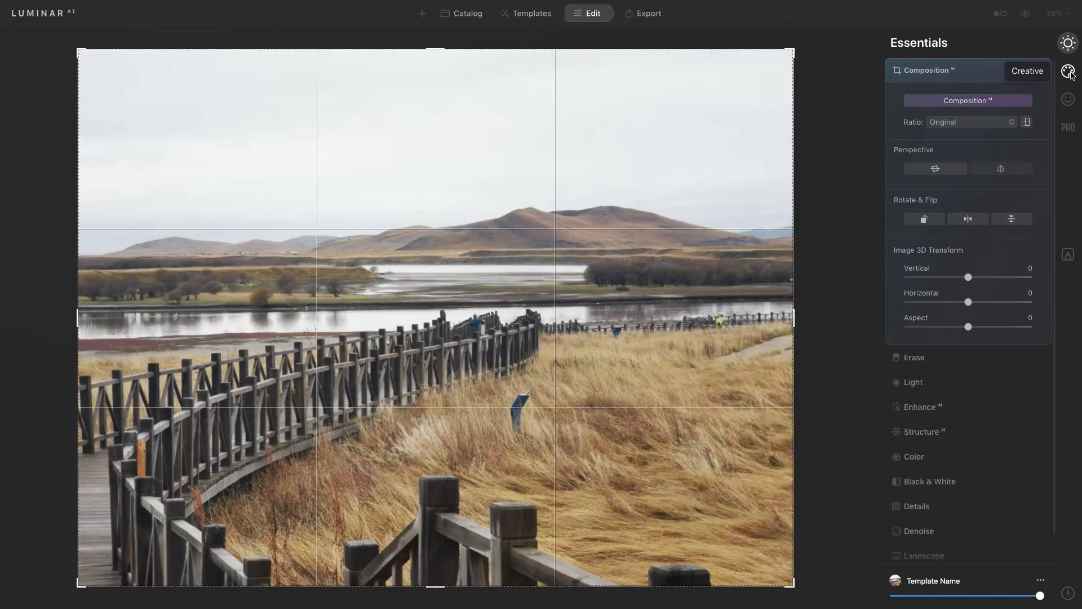
{"action": "left_click", "coordinate": [1069, 71]}
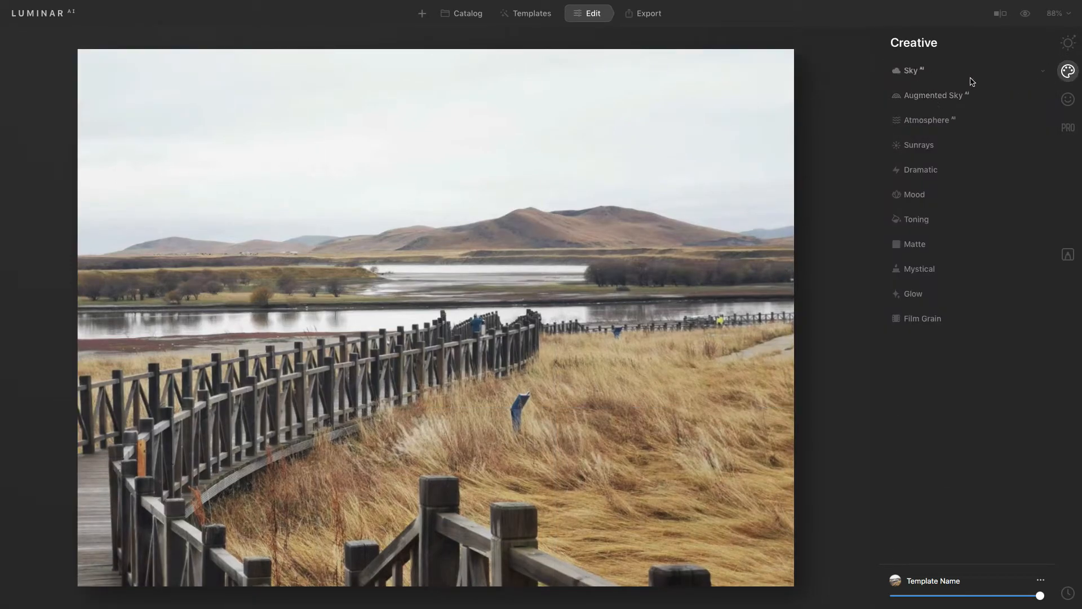
{"action": "left_click", "coordinate": [1038, 72]}
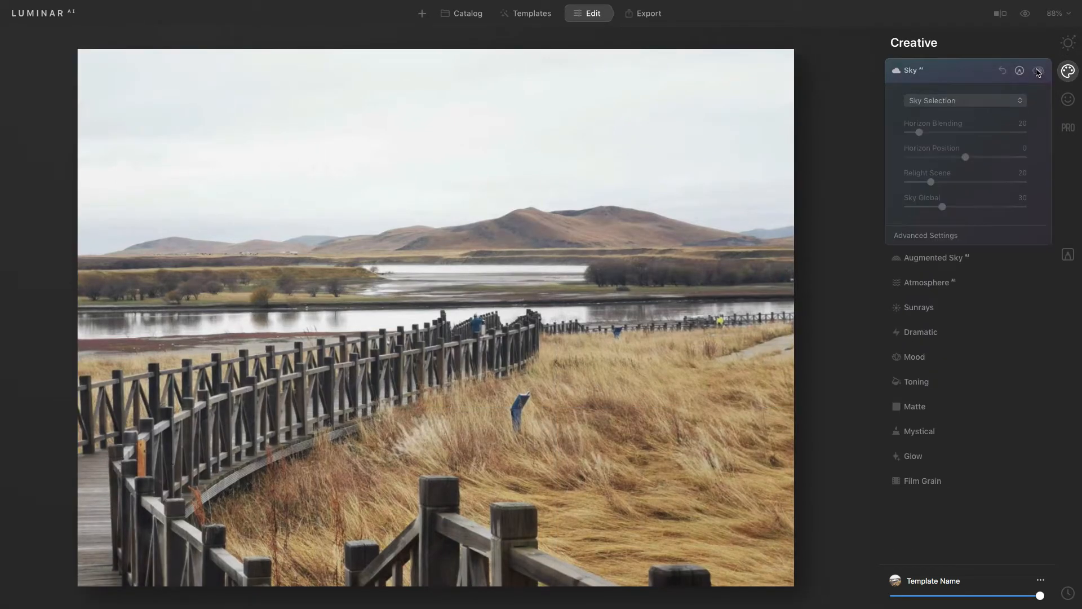
Step: Try Blue Sky 3 and then Bright Blue Sky 2 as the replacement sky
{"action": "left_click", "coordinate": [1022, 104]}
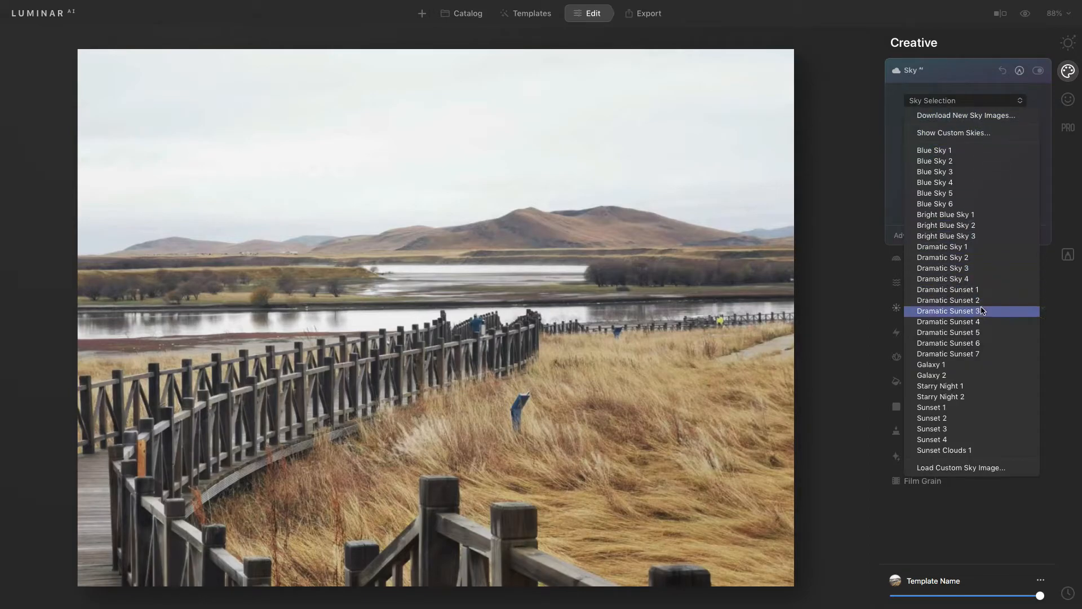
{"action": "left_click", "coordinate": [953, 173]}
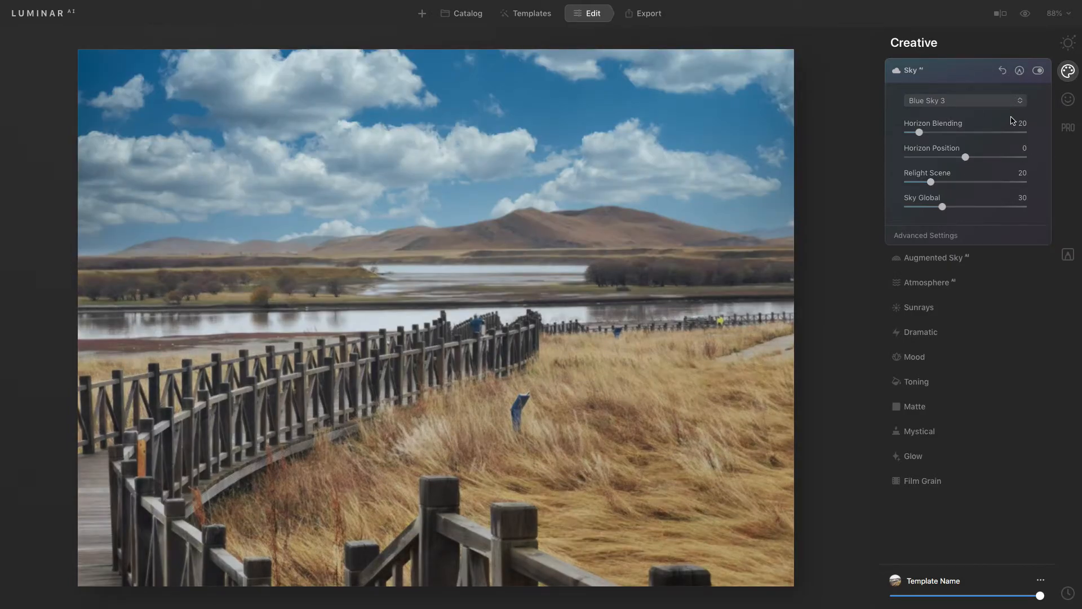
{"action": "left_click", "coordinate": [1022, 104]}
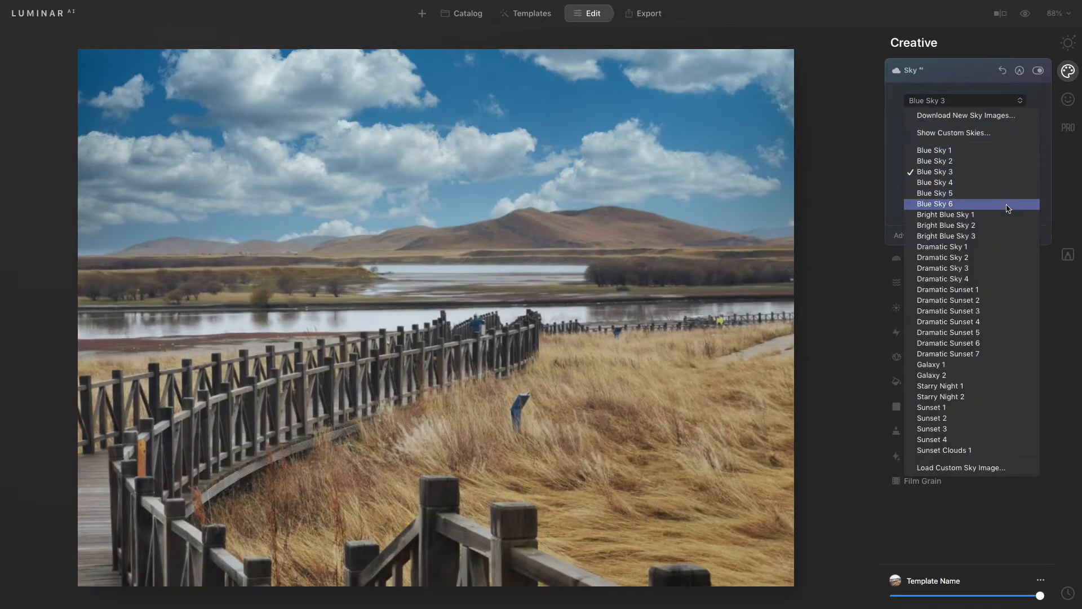
{"action": "left_click", "coordinate": [1003, 227]}
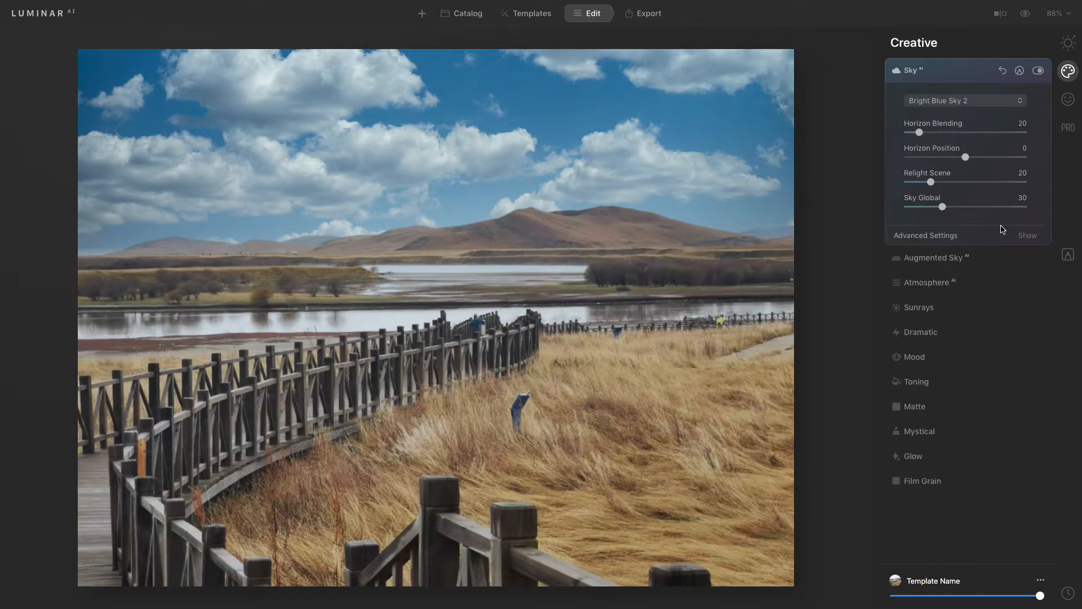
Step: Try Dramatic Sky 3 and then Dramatic Sunset 2 as the replacement sky
{"action": "left_click", "coordinate": [1018, 103]}
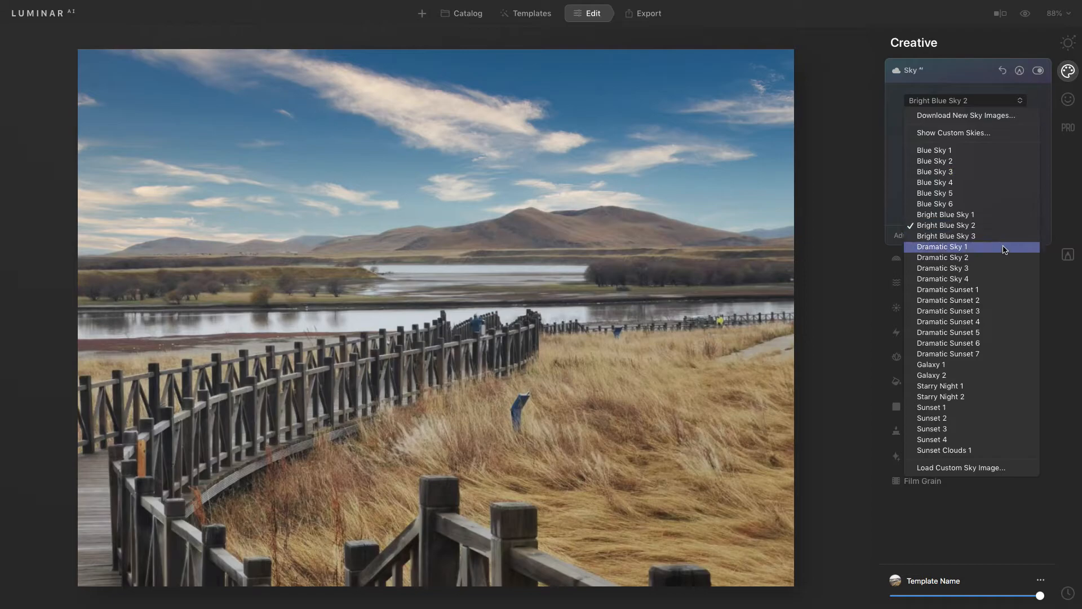
{"action": "left_click", "coordinate": [1001, 271]}
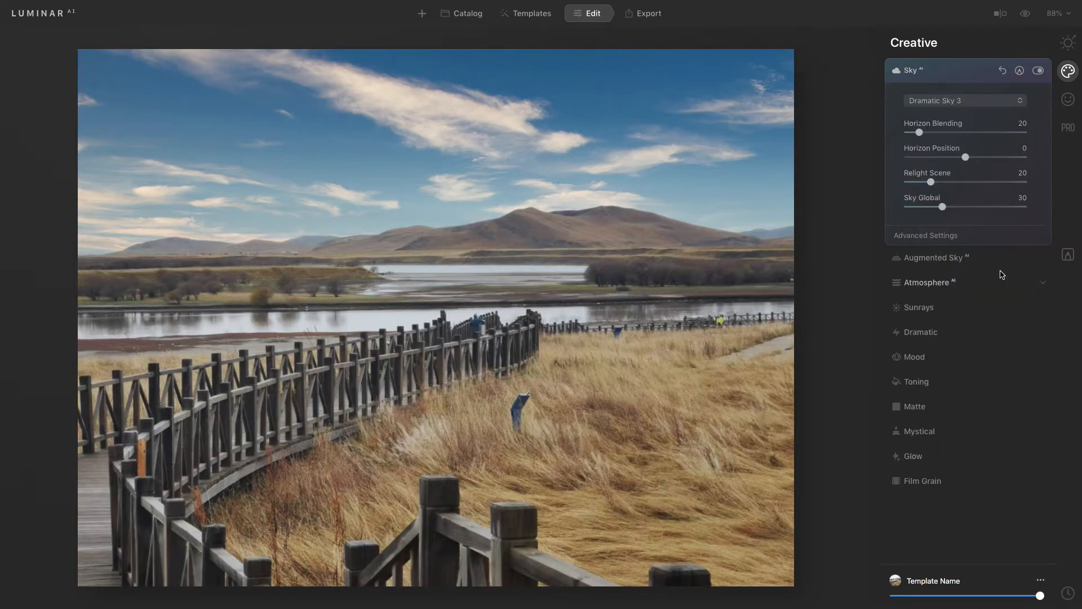
{"action": "left_click", "coordinate": [1021, 102]}
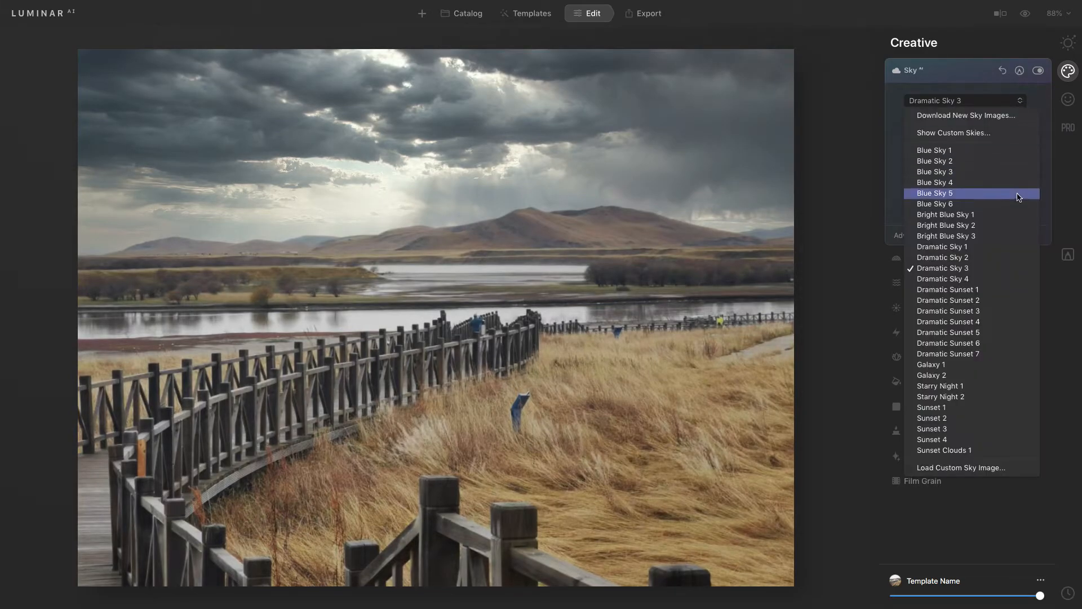
{"action": "left_click", "coordinate": [999, 304]}
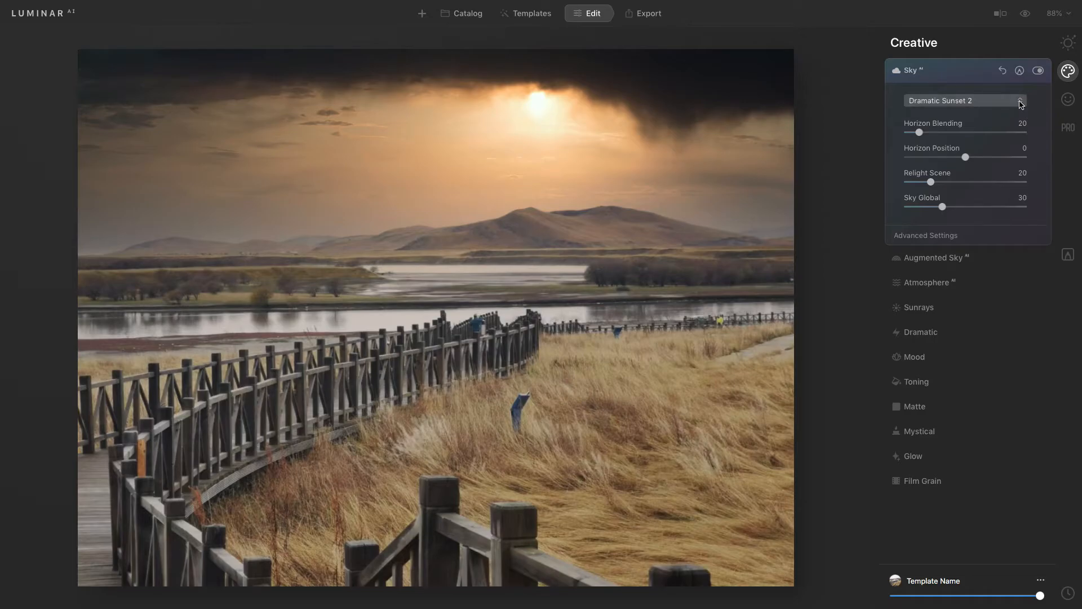
Step: Switch the replacement sky to Dramatic Sunset 4
{"action": "left_click", "coordinate": [1020, 102]}
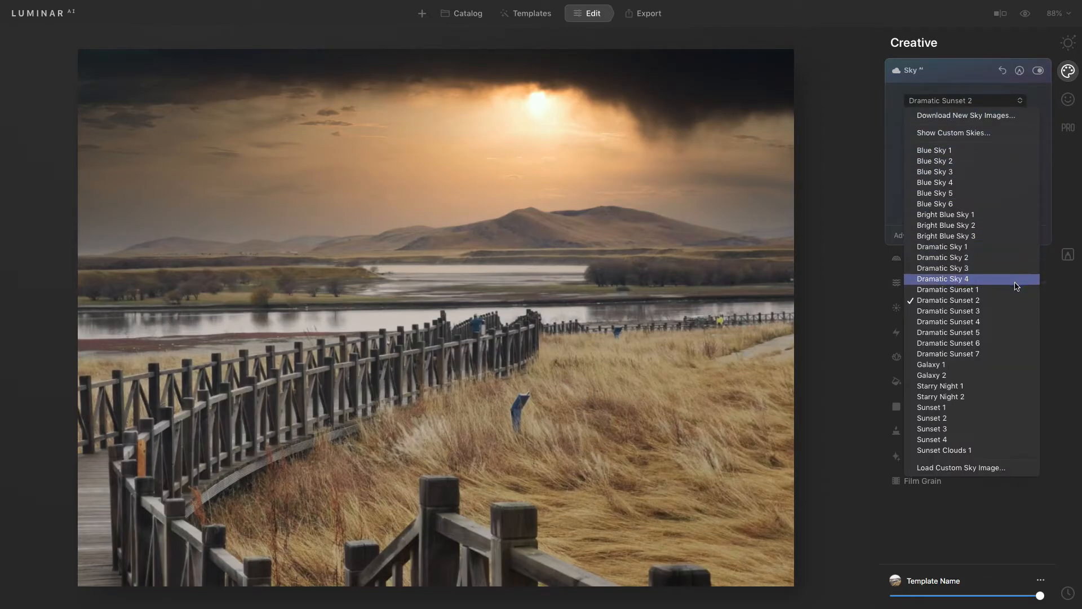
{"action": "left_click", "coordinate": [1009, 323]}
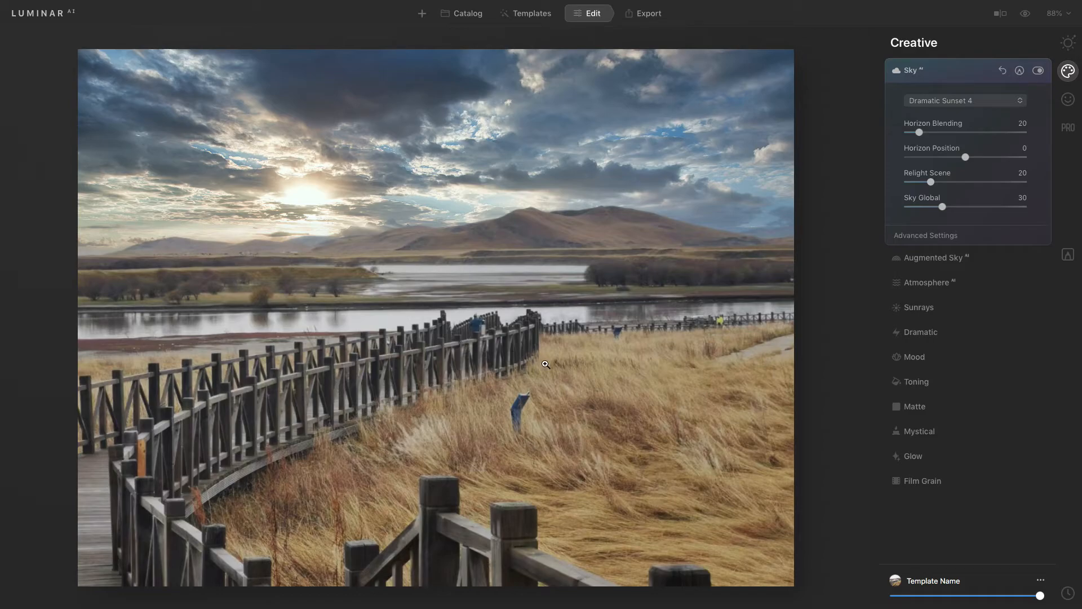
Step: Zoom into the photo and pan around to inspect how the new sky blends along the horizon and mountains
{"action": "scroll", "coordinate": [545, 364], "scroll_direction": "up", "scroll_amount": 1}
{"action": "scroll", "coordinate": [545, 364], "scroll_direction": "down", "scroll_amount": 1}
{"action": "scroll", "coordinate": [545, 364], "scroll_direction": "down", "scroll_amount": 1}
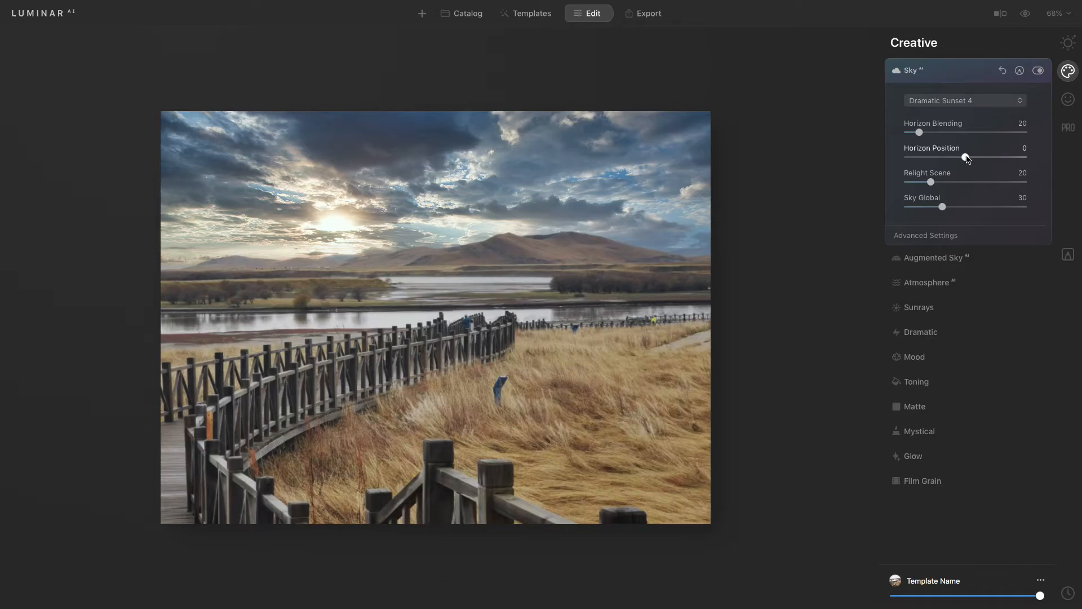
{"action": "left_click_drag", "start_coordinate": [966, 158], "coordinate": [966, 158]}
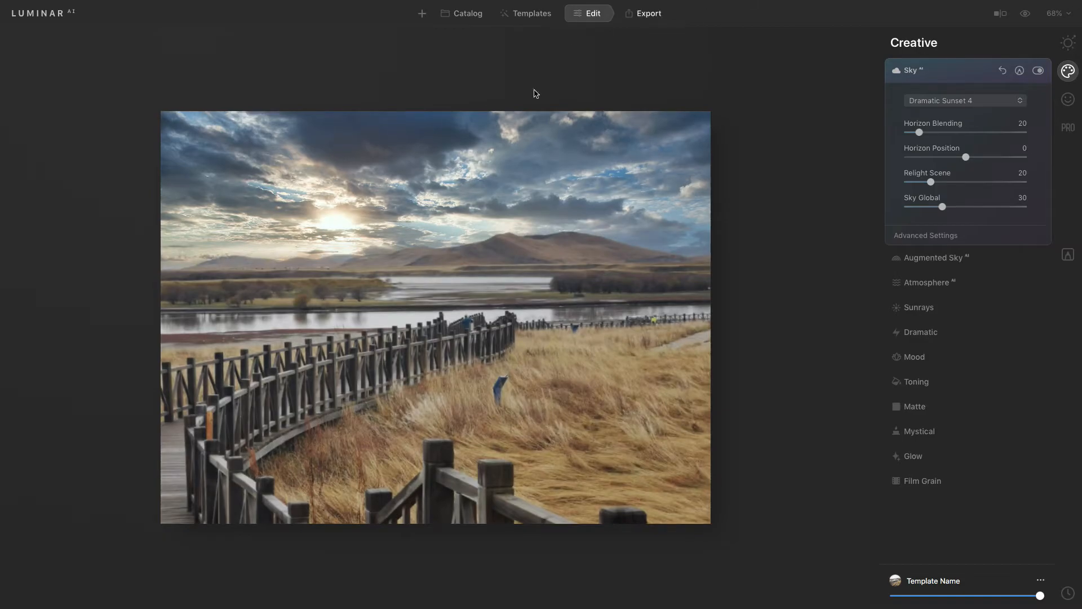
{"action": "left_click", "coordinate": [334, 271]}
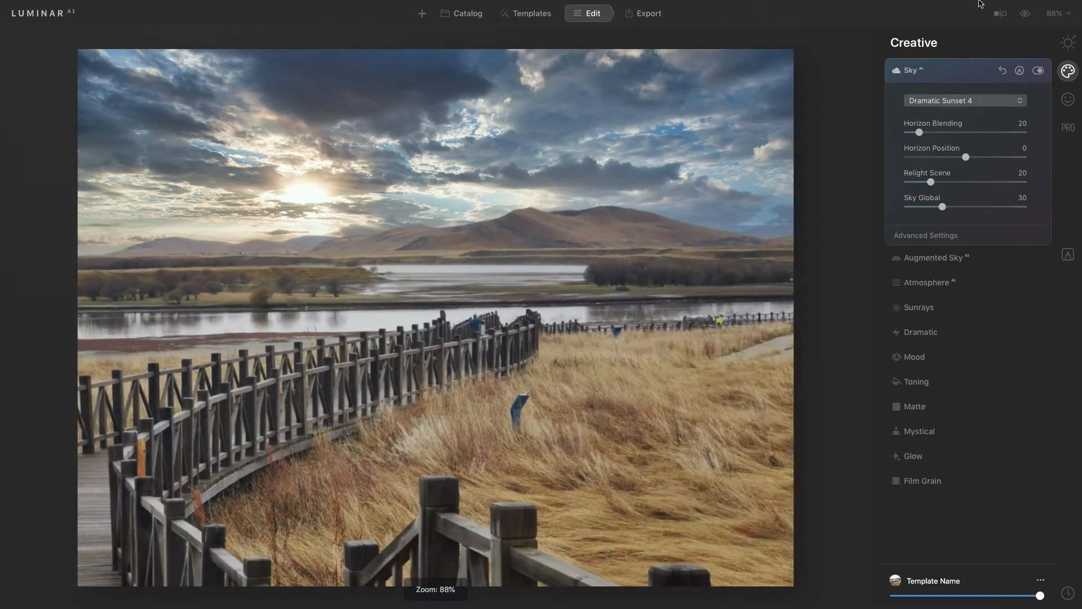
{"action": "left_click", "coordinate": [134, 264]}
{"action": "left_click", "coordinate": [104, 244]}
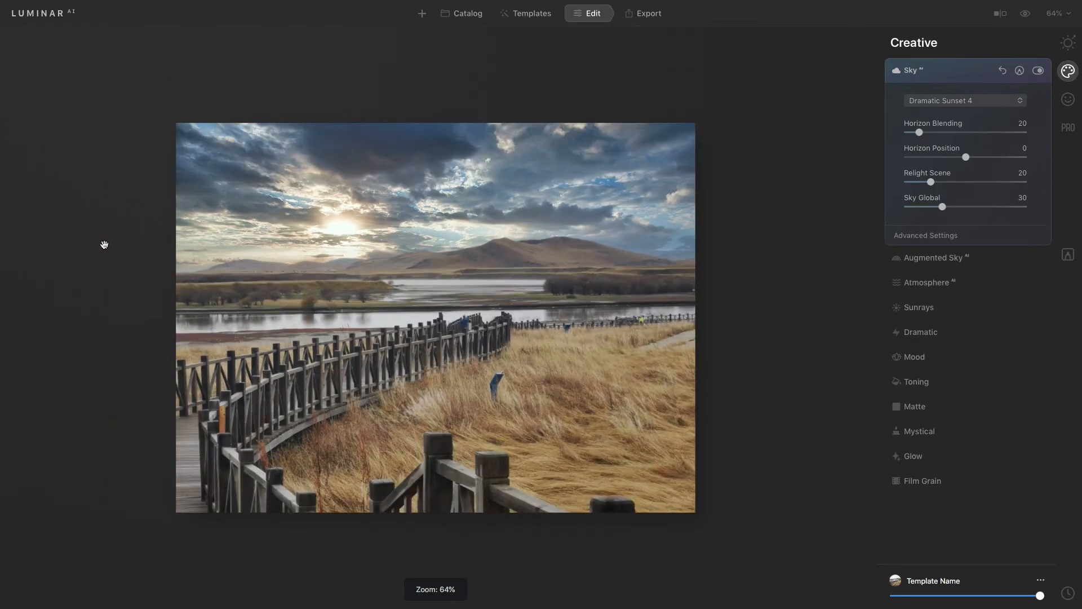
{"action": "left_click", "coordinate": [182, 278]}
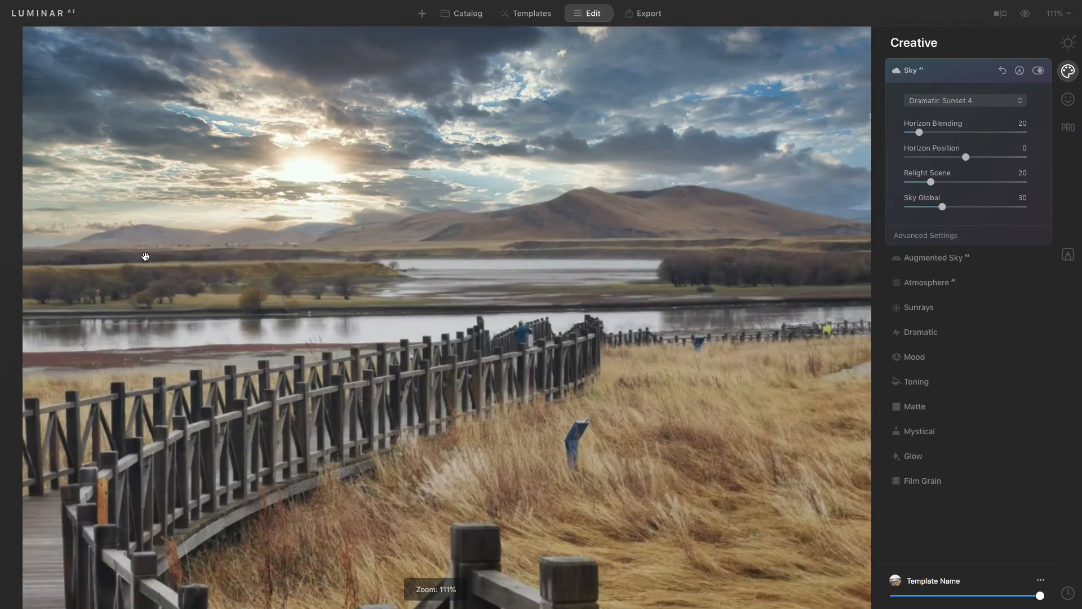
{"action": "scroll", "coordinate": [145, 254], "scroll_direction": "up", "scroll_amount": 2}
{"action": "left_click_drag", "start_coordinate": [106, 231], "coordinate": [131, 240]}
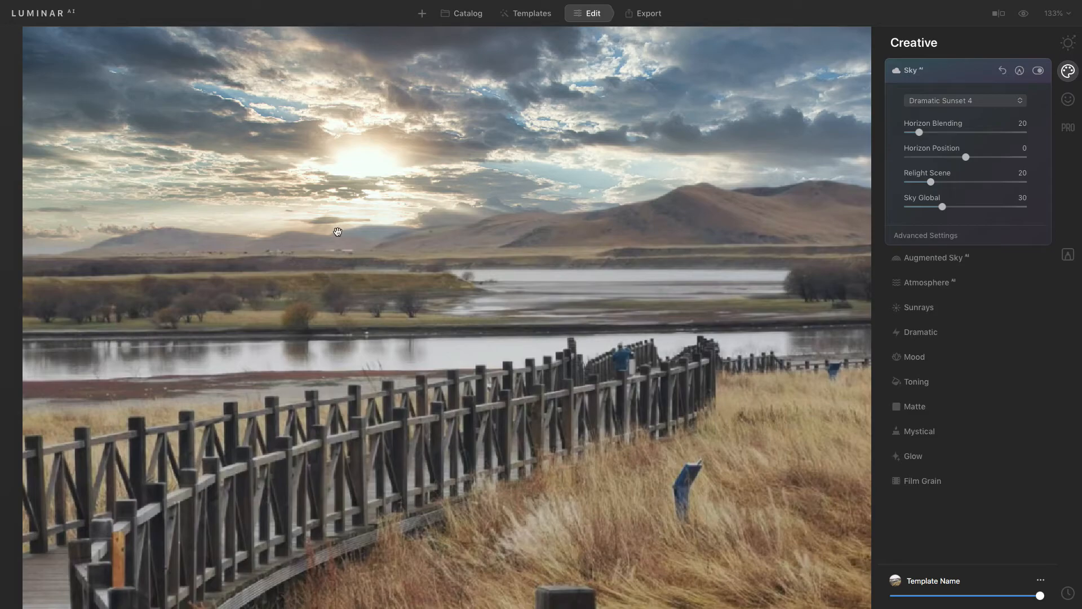
{"action": "left_click_drag", "start_coordinate": [546, 232], "coordinate": [460, 206]}
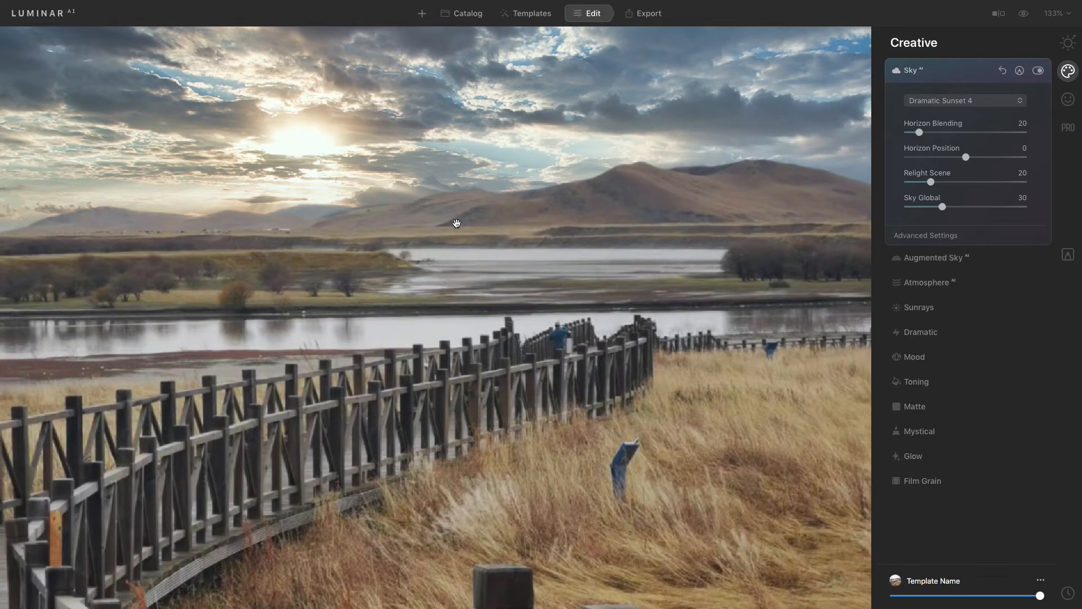
{"action": "scroll", "coordinate": [456, 223], "scroll_direction": "down", "scroll_amount": 5}
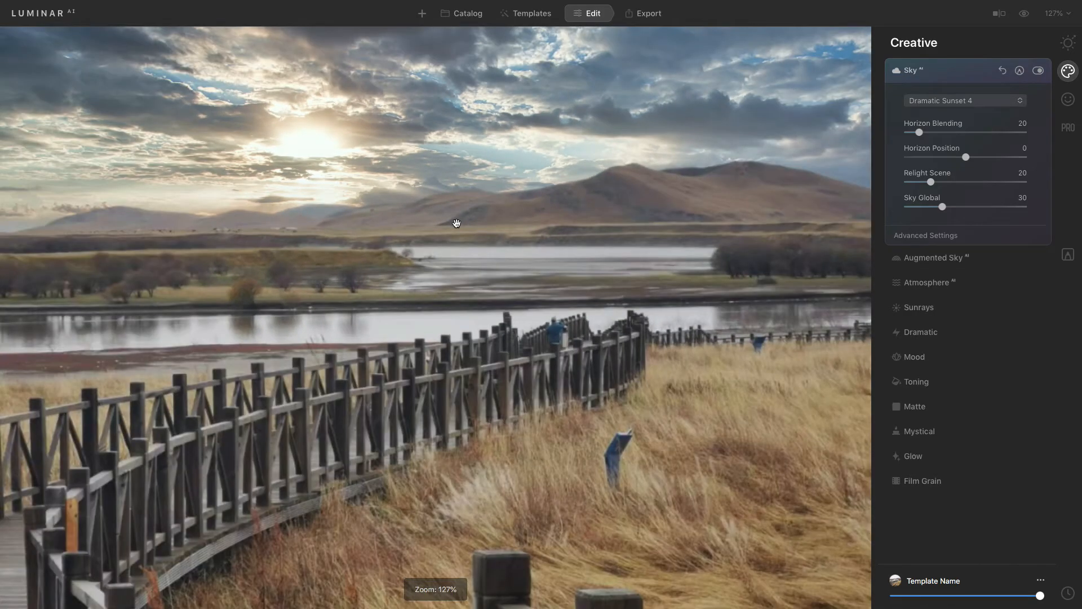
{"action": "scroll", "coordinate": [456, 222], "scroll_direction": "down", "scroll_amount": 3}
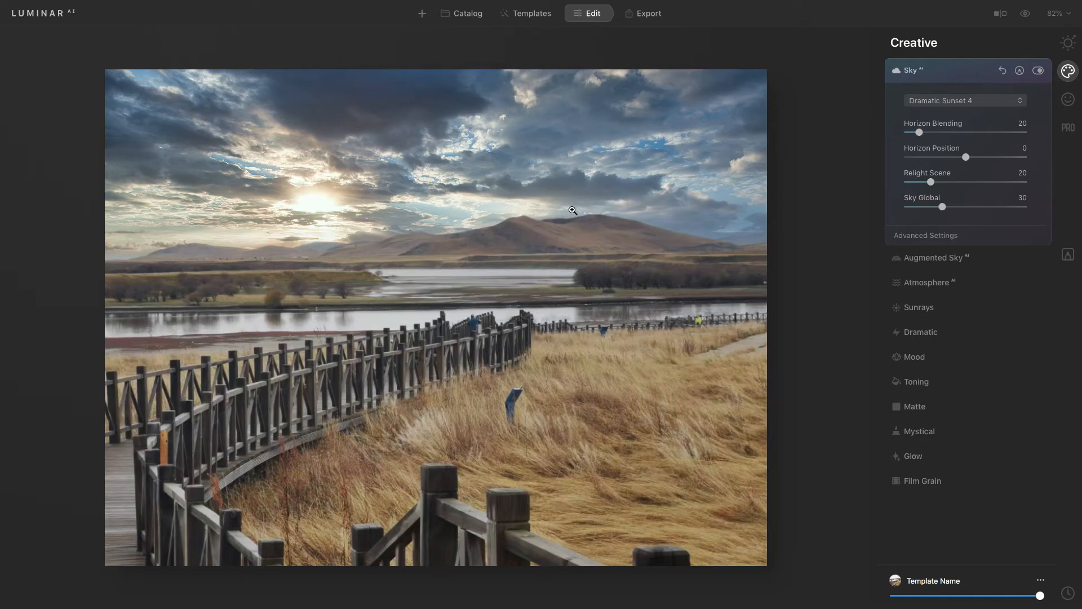
Step: Try Dramatic Sunset 5 and then Dramatic Sunset 6 as the replacement sky
{"action": "left_click", "coordinate": [1018, 103]}
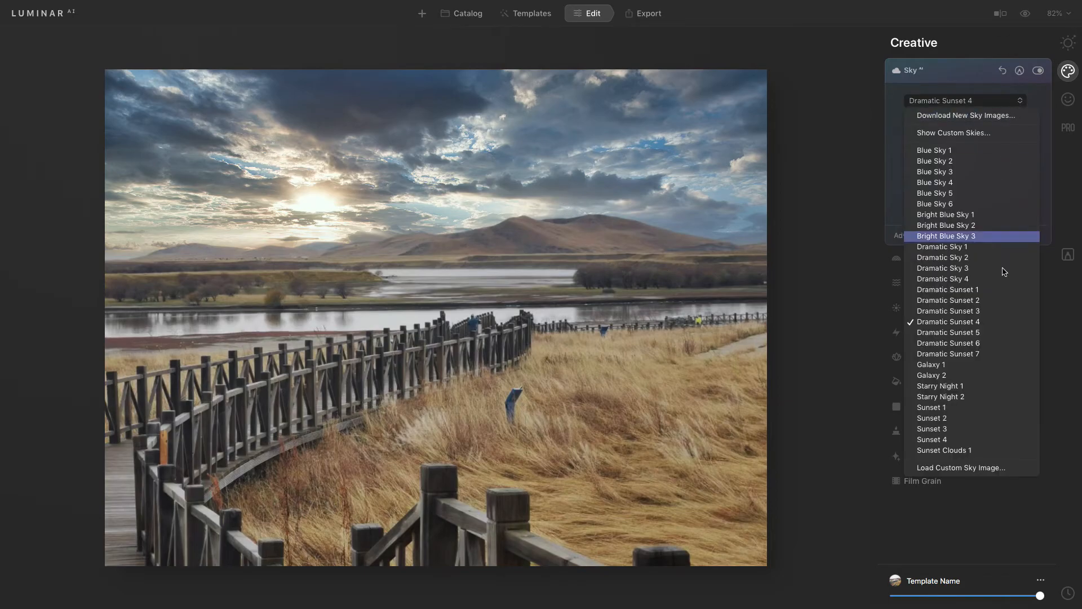
{"action": "left_click", "coordinate": [958, 333]}
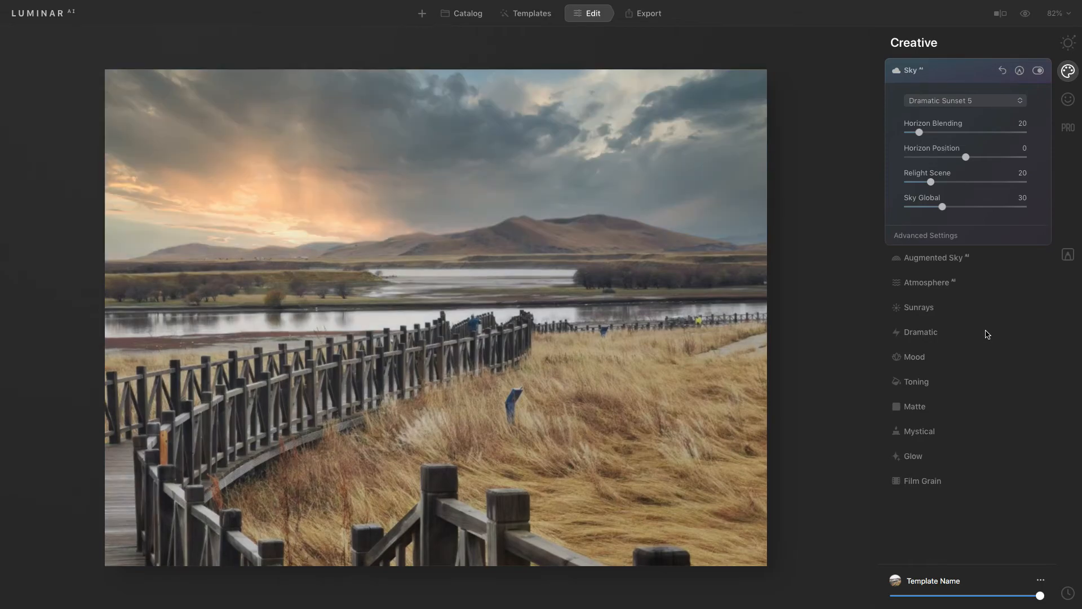
{"action": "left_click", "coordinate": [1020, 104]}
{"action": "left_click", "coordinate": [999, 343]}
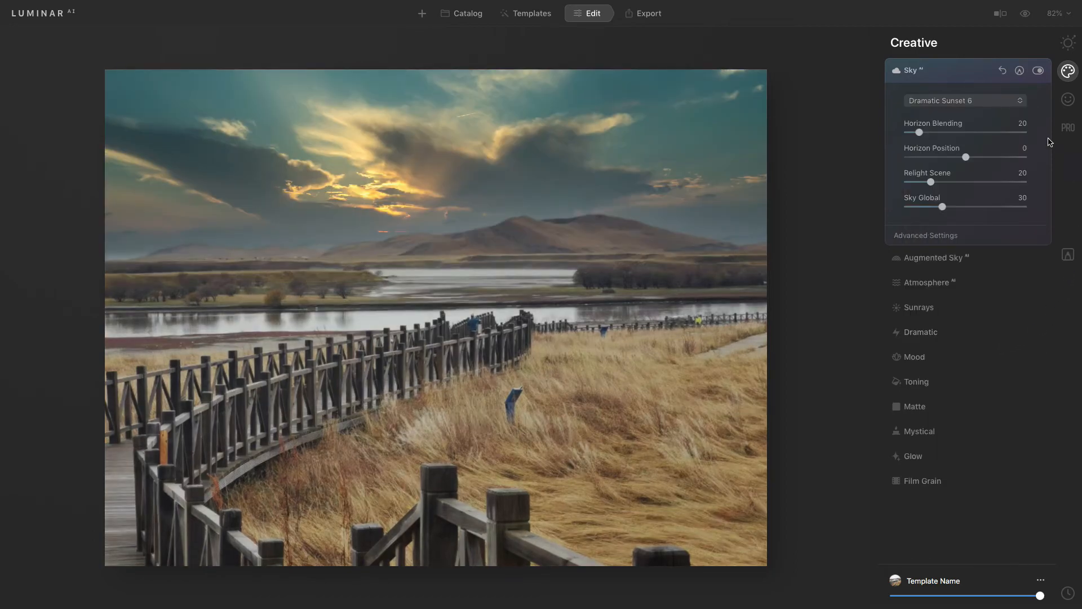
Step: Choose Dramatic Sunset 7 as the replacement sky
{"action": "left_click", "coordinate": [1019, 101]}
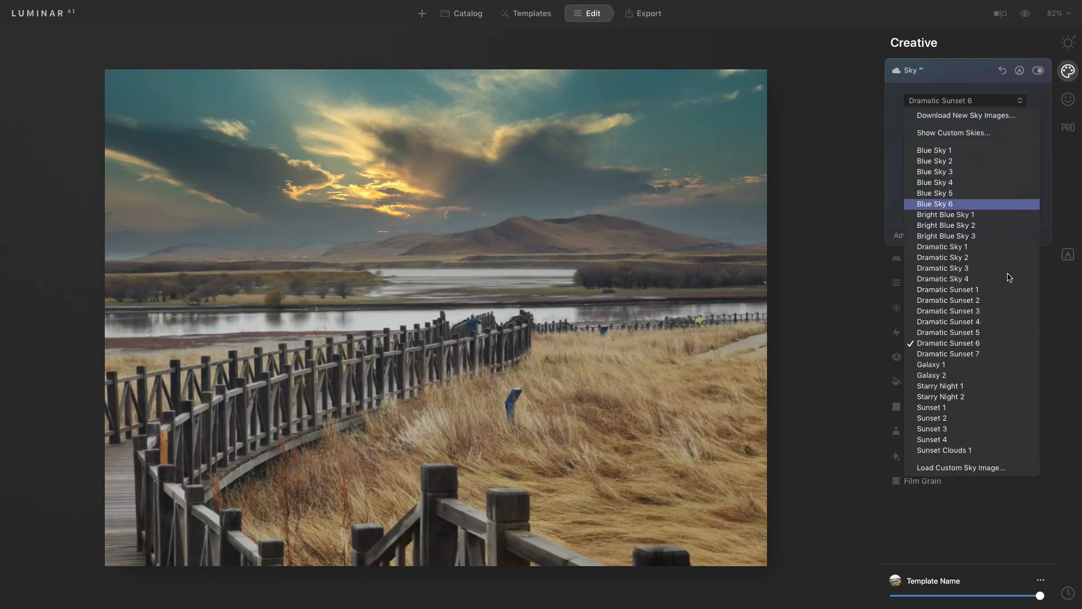
{"action": "left_click", "coordinate": [999, 355]}
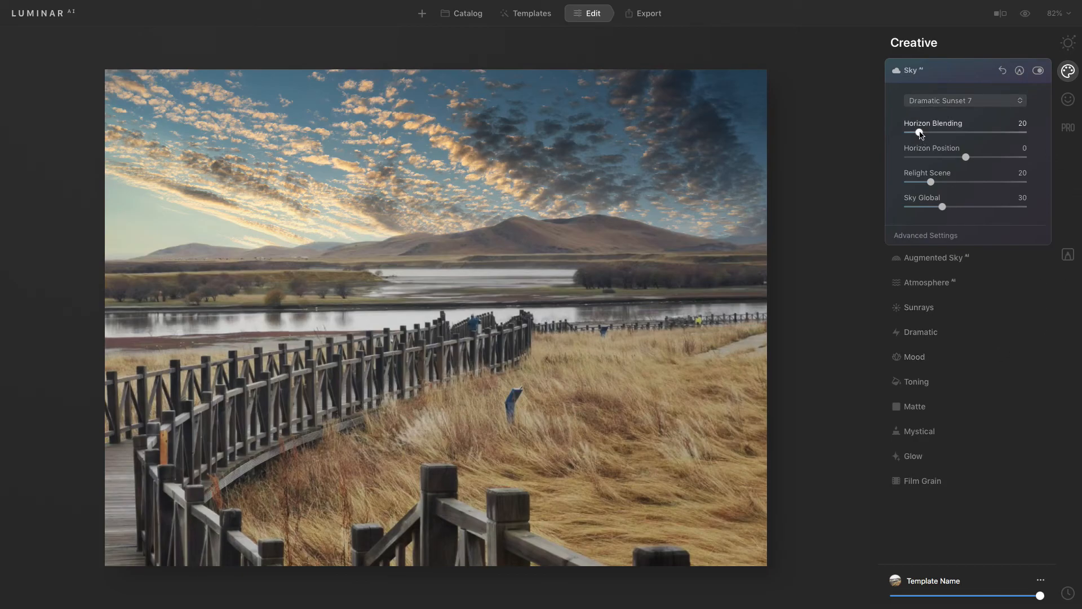
Step: Lower Horizon Blending to 13 and Relight Scene to 9 for the new sky
{"action": "left_click_drag", "start_coordinate": [920, 133], "coordinate": [924, 133]}
{"action": "left_click_drag", "start_coordinate": [924, 133], "coordinate": [916, 134]}
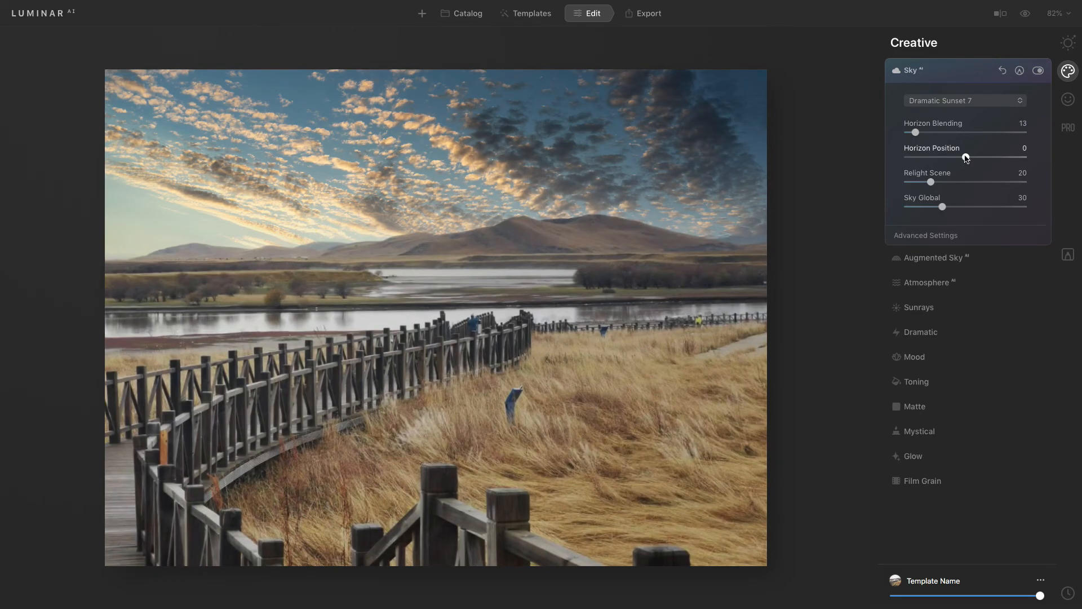
{"action": "left_click_drag", "start_coordinate": [931, 181], "coordinate": [919, 188]}
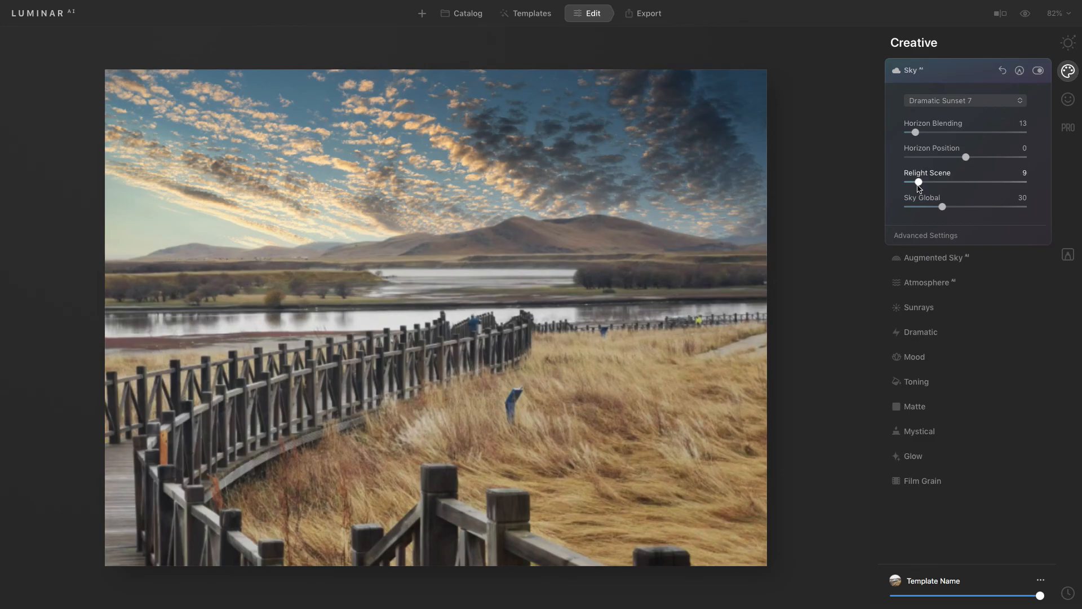